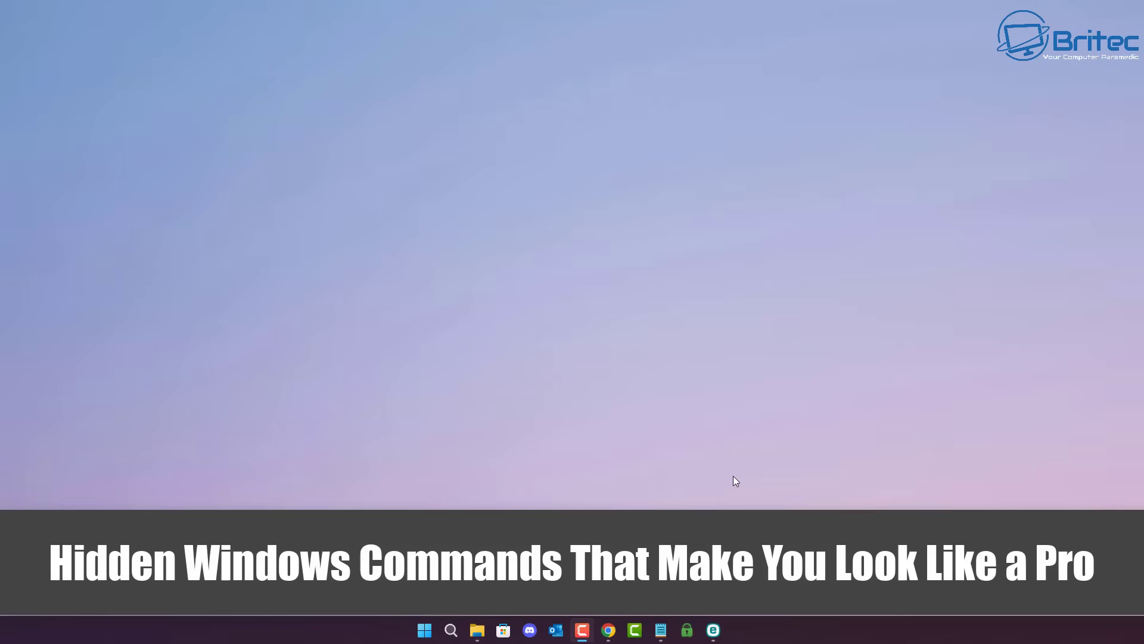
# Open the Run dialog from the Start button's quick links menu.
pyautogui.click(734, 474)
pyautogui.rightClick(425, 630)
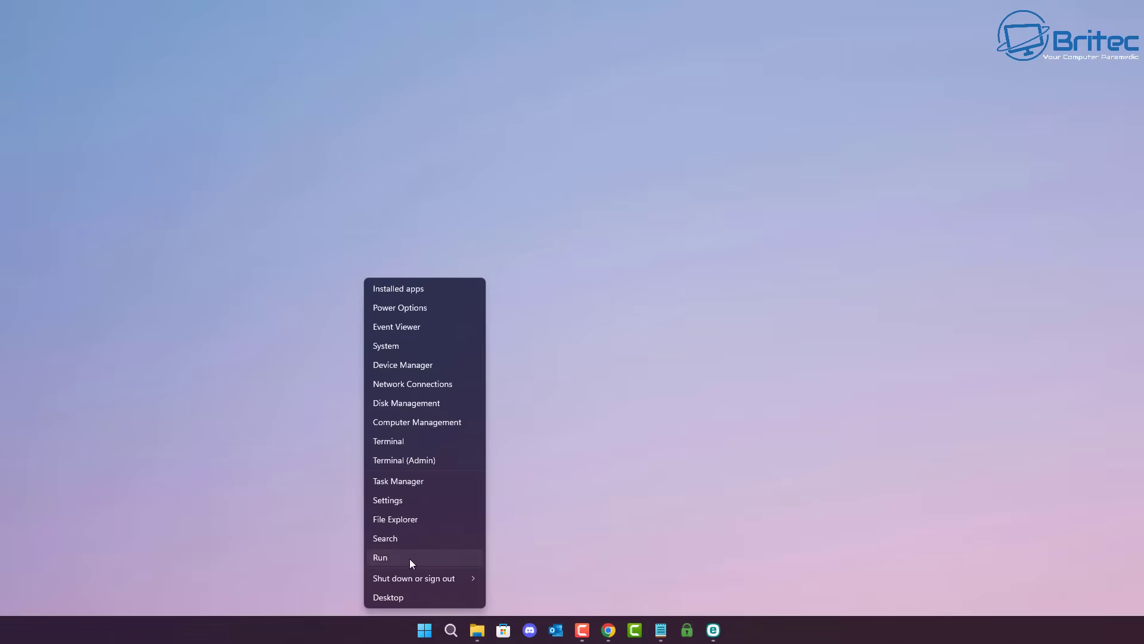
pyautogui.click(410, 559)
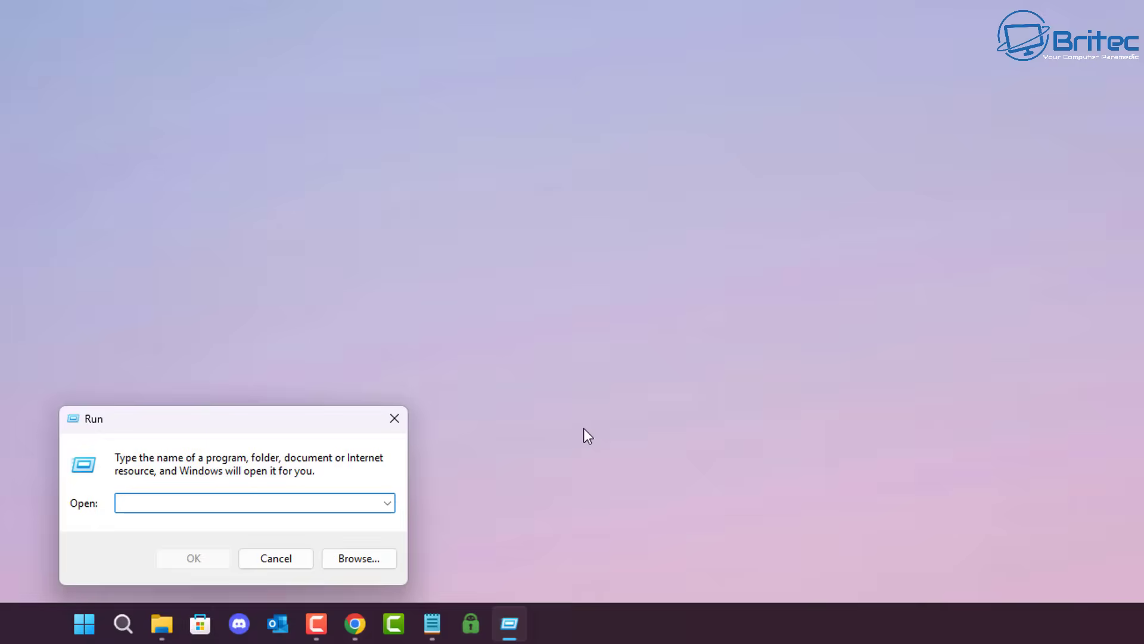
# Launch the Malicious Software Removal Tool with mrt and start a Quick scan.
pyautogui.write('mrt')
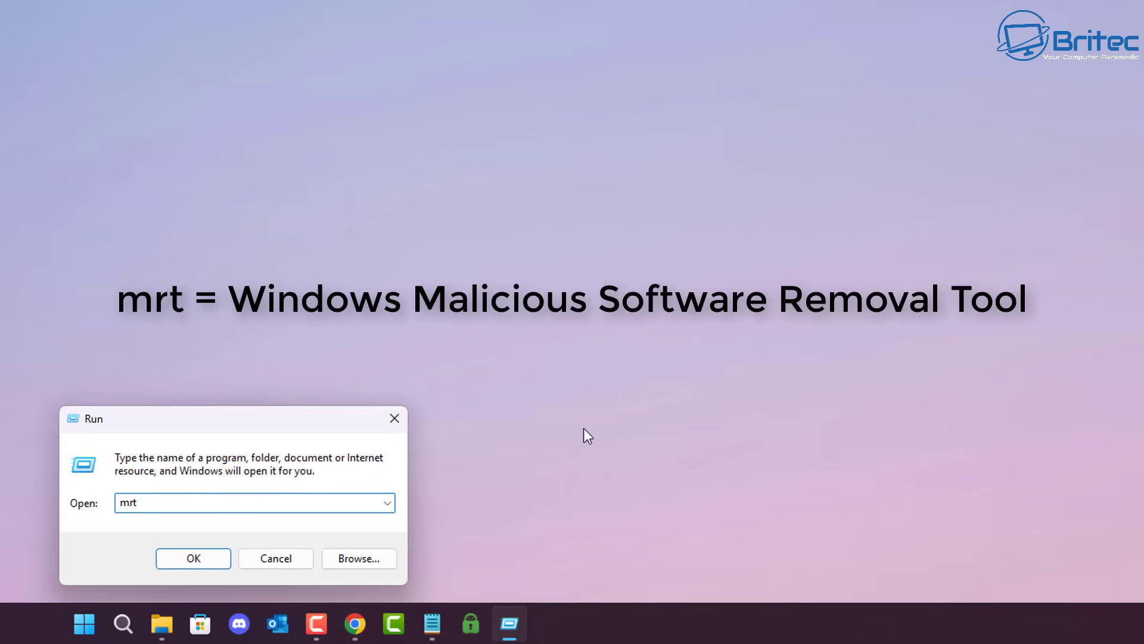
pyautogui.press('Return')
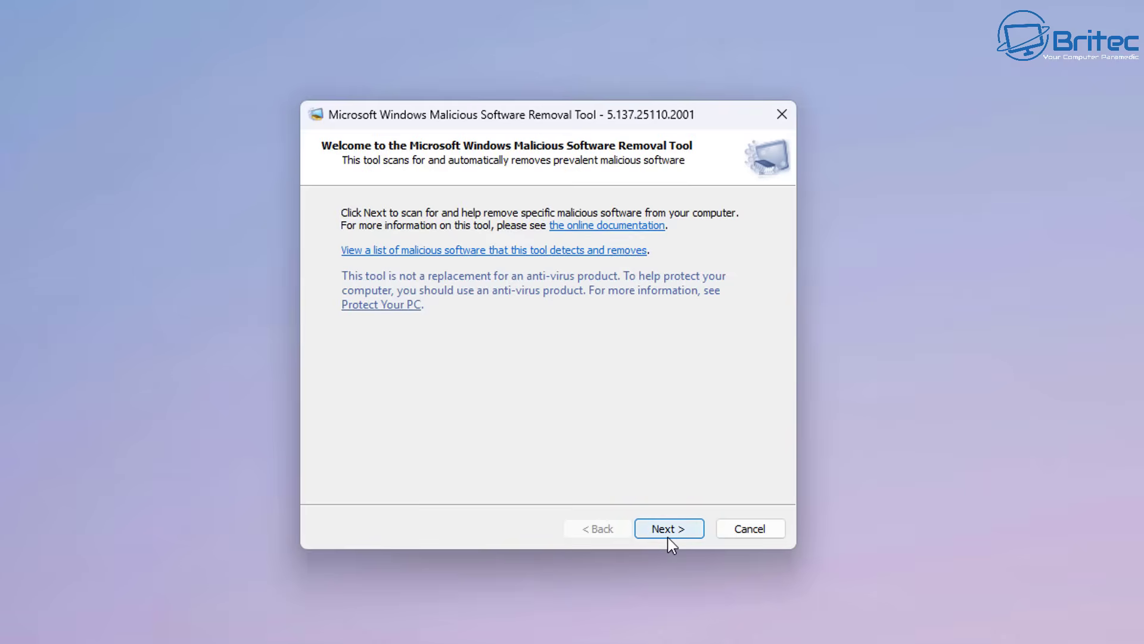
pyautogui.click(668, 537)
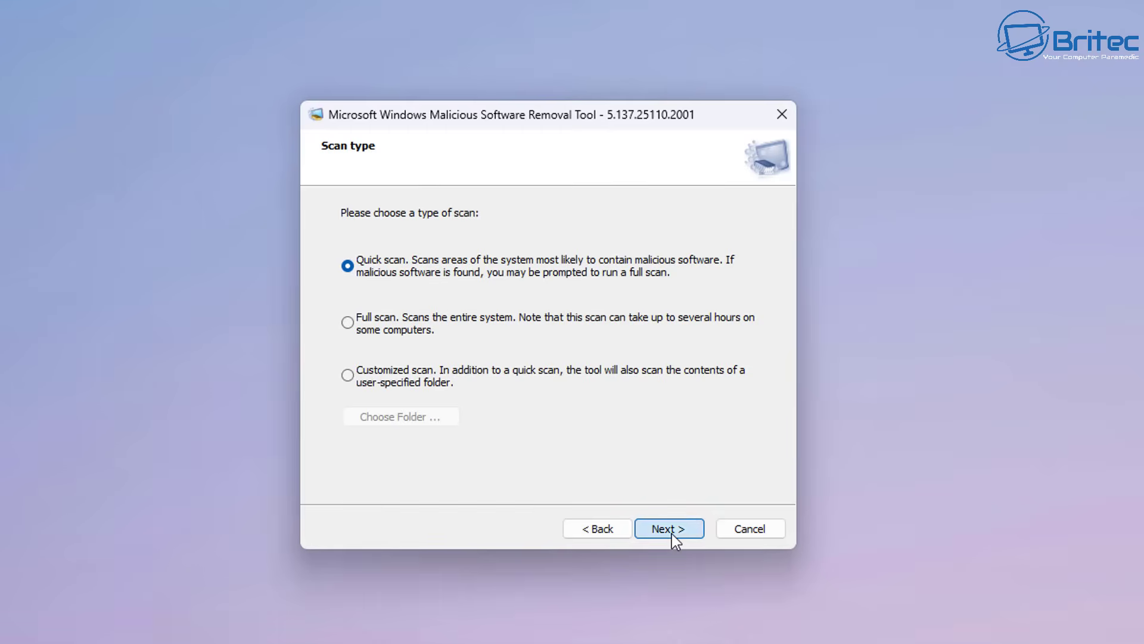
pyautogui.click(671, 534)
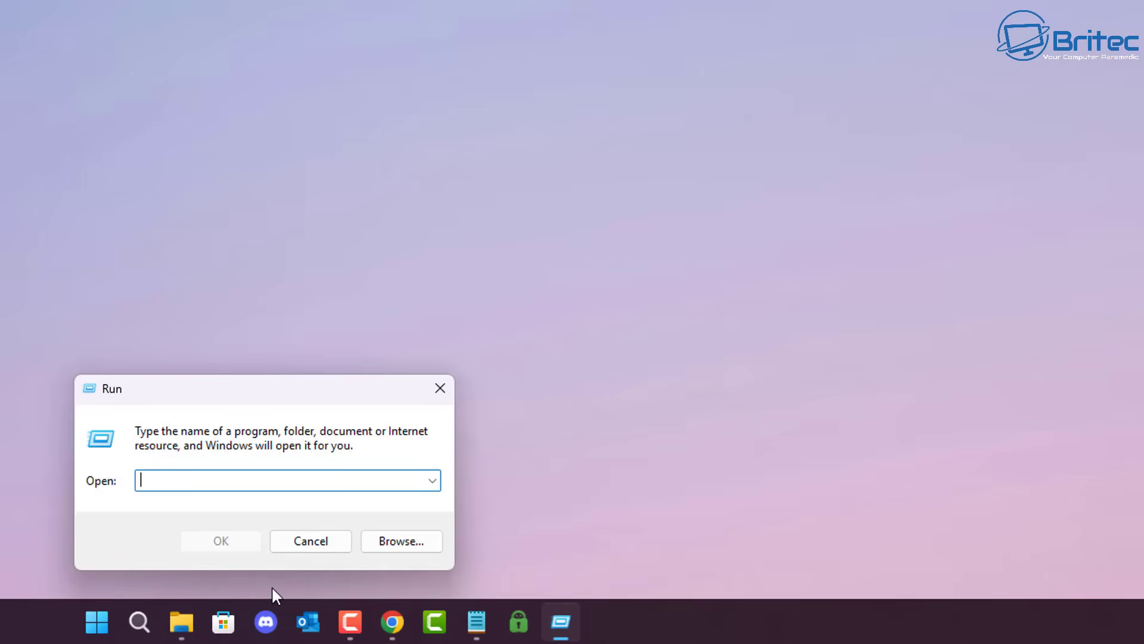
# Launch perfmon.msc and show the live Performance Monitor % Processor Time graph.
pyautogui.write('perfmon')
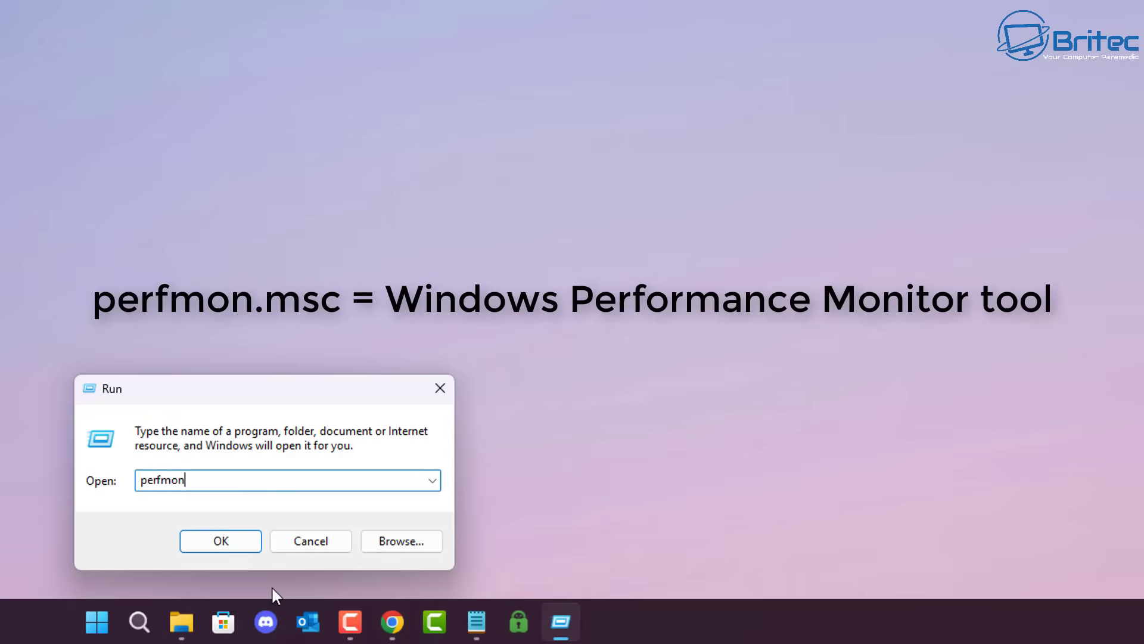
pyautogui.write('.msc')
pyautogui.press('Return')
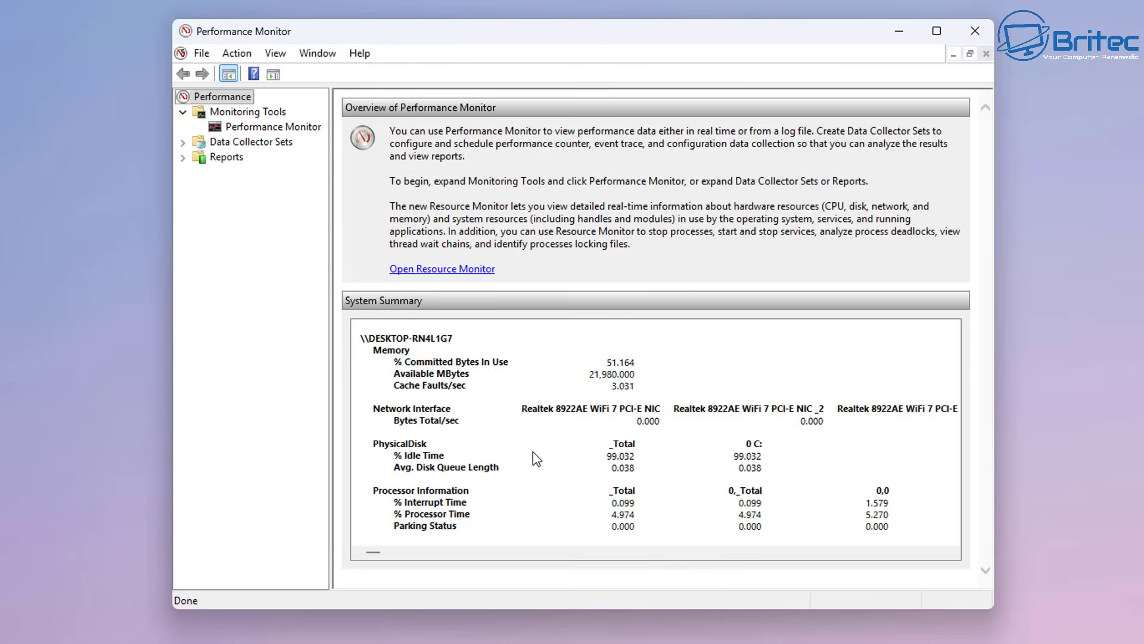
pyautogui.click(241, 130)
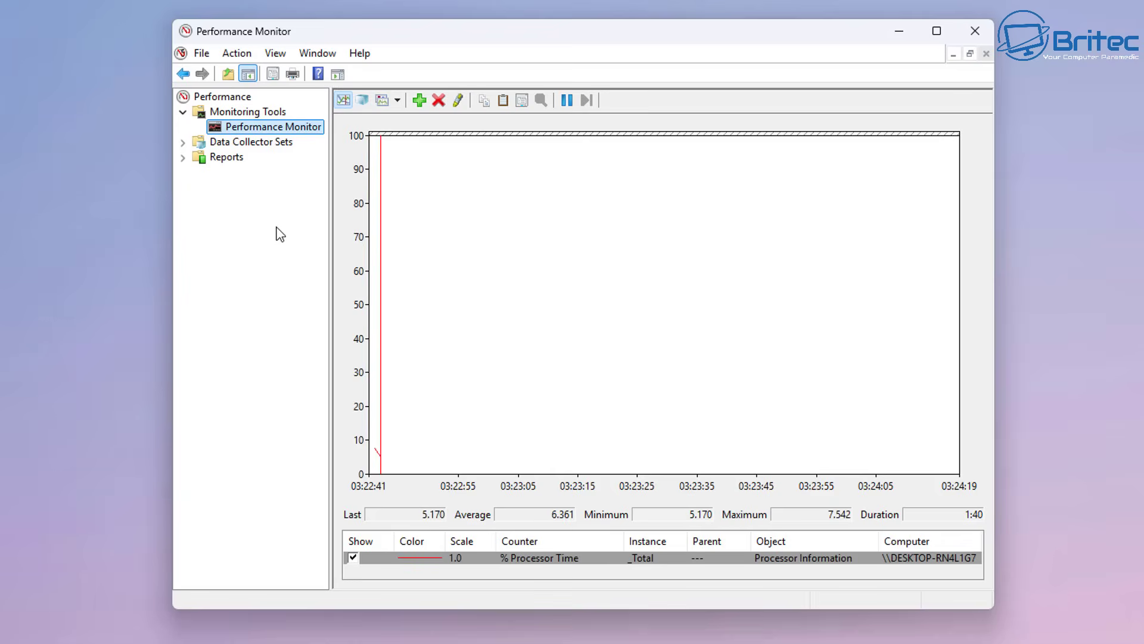
# Browse the Processor counter group in the Add Counters list.
pyautogui.click(419, 100)
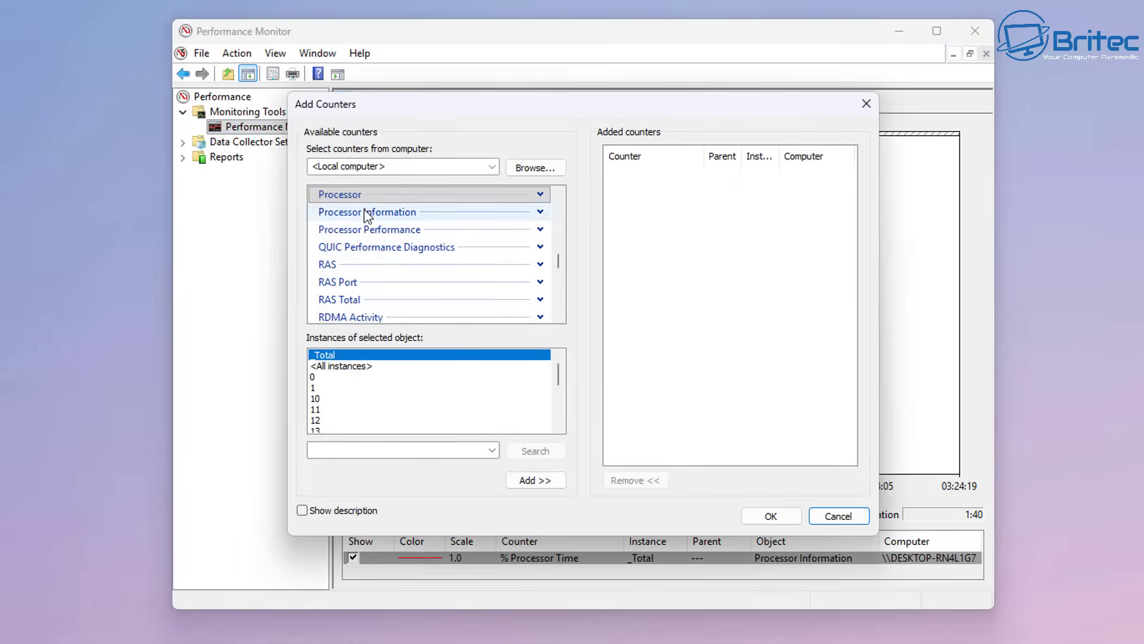
pyautogui.click(541, 194)
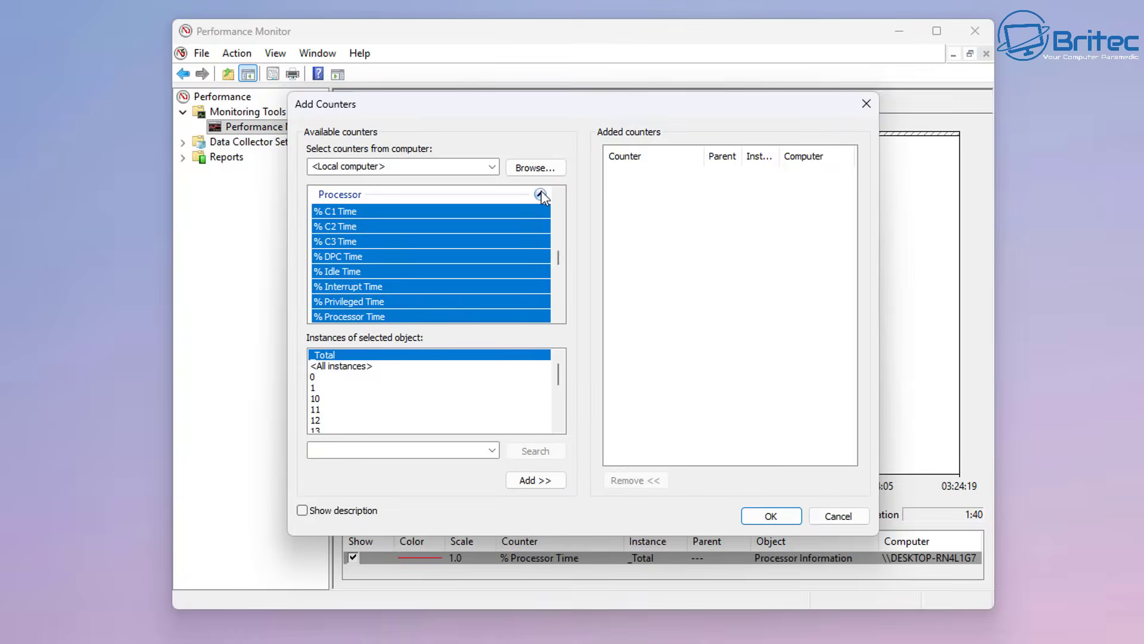
pyautogui.scroll(-4, 519, 225)
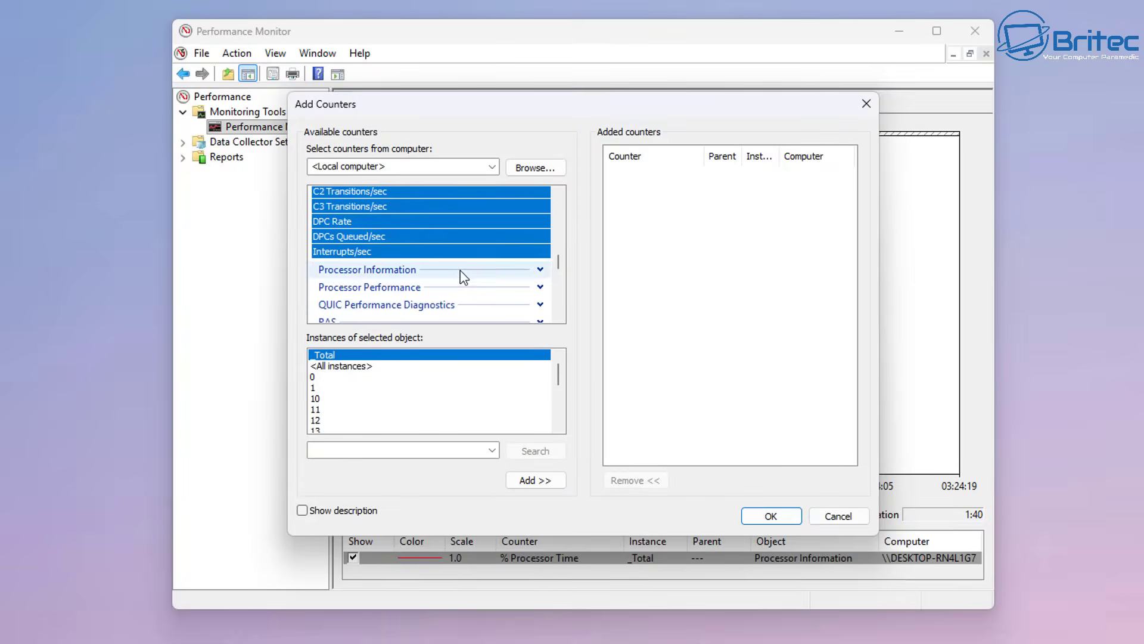
pyautogui.scroll(-3, 458, 278)
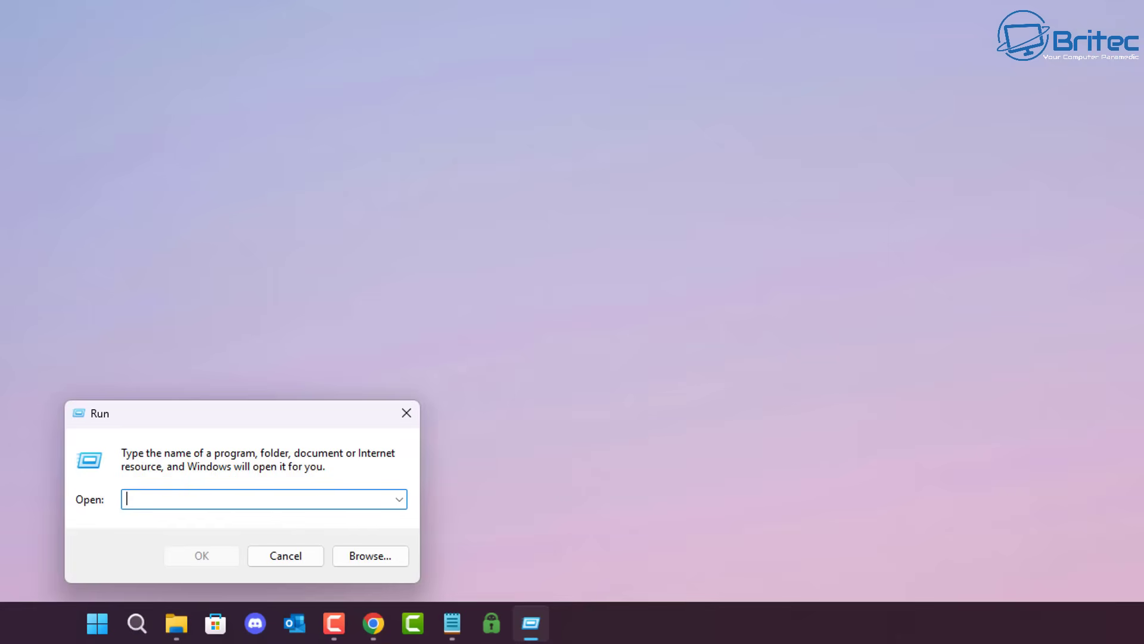
# Run cleanmgr, review drive C:'s Files to delete list, and cancel without deleting anything.
pyautogui.click(238, 501)
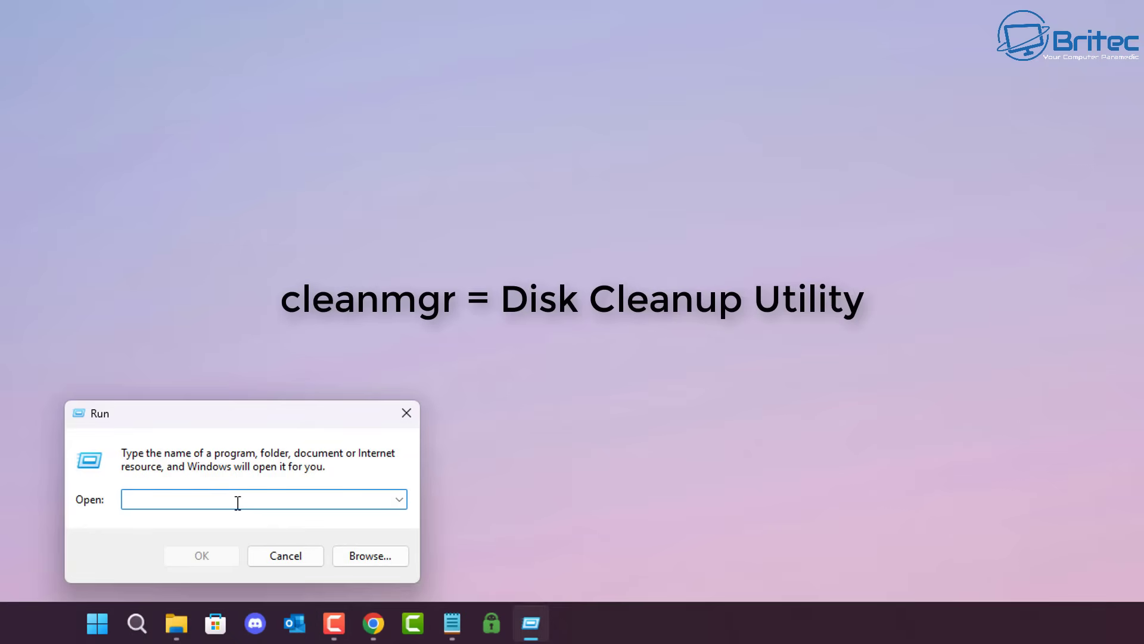
pyautogui.write('cleanmgr')
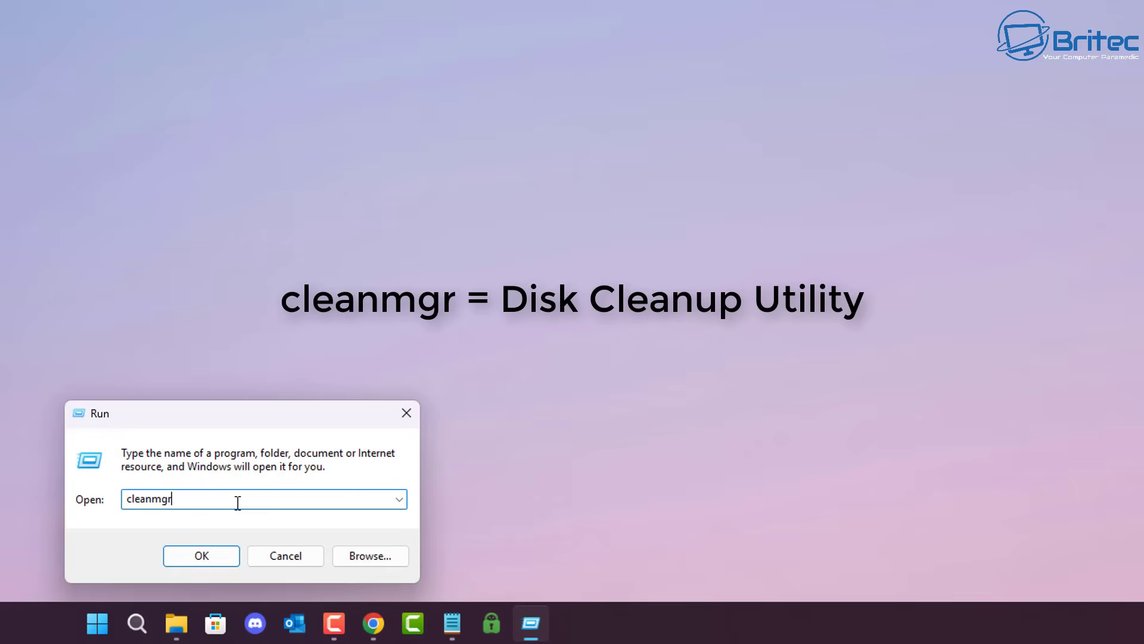
pyautogui.press('Return')
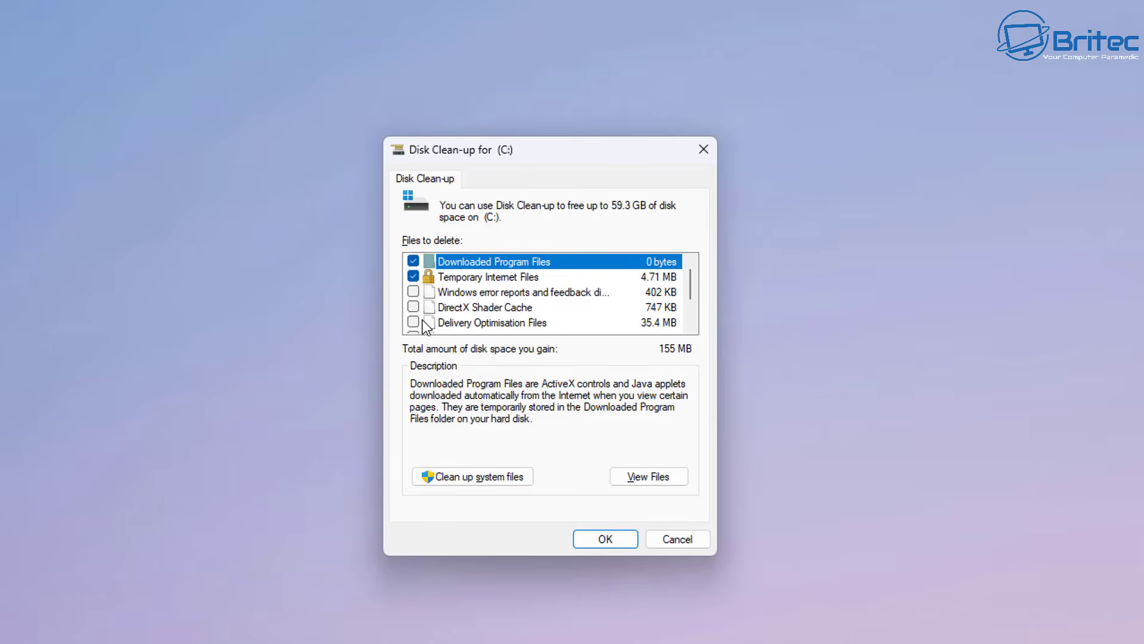
pyautogui.scroll(-1, 695, 326)
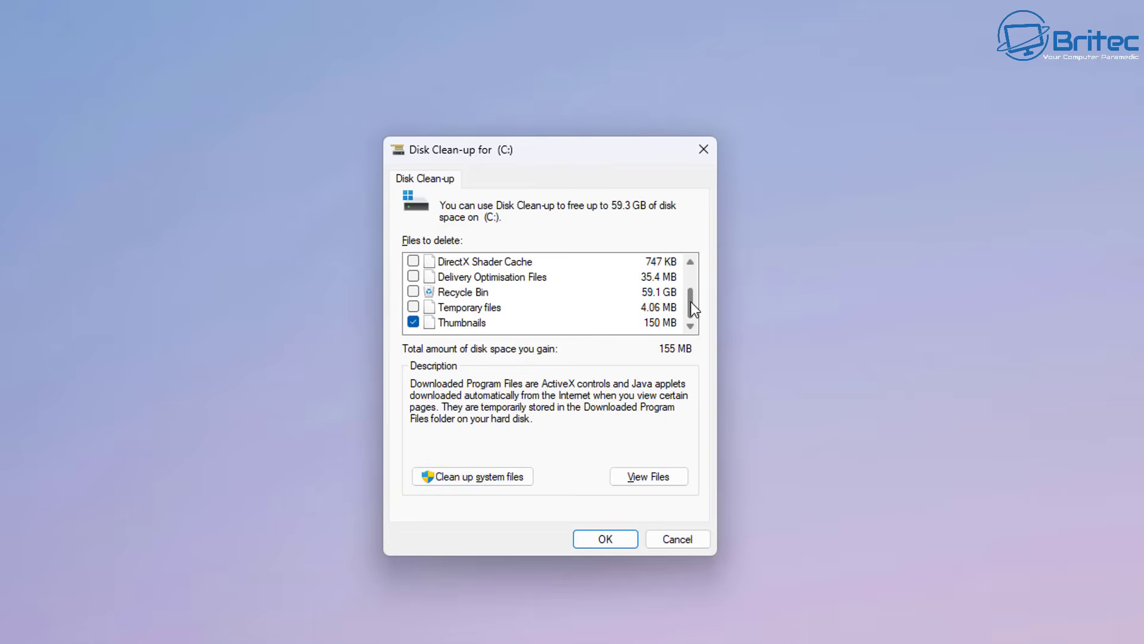
pyautogui.moveTo(691, 302); pyautogui.dragTo(694, 260)
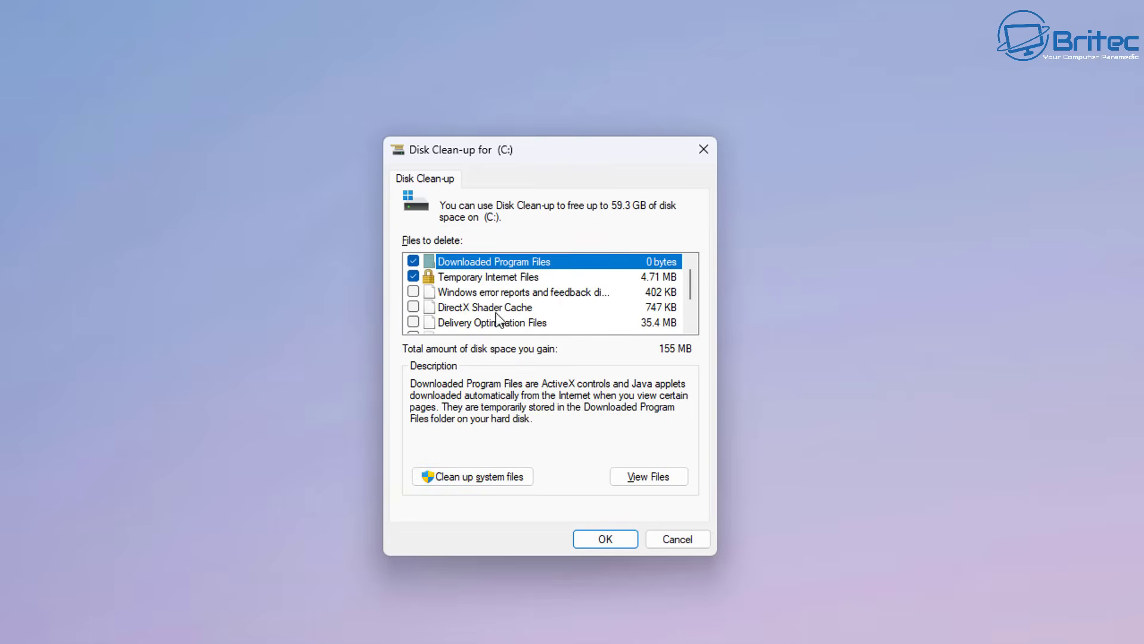
pyautogui.click(651, 543)
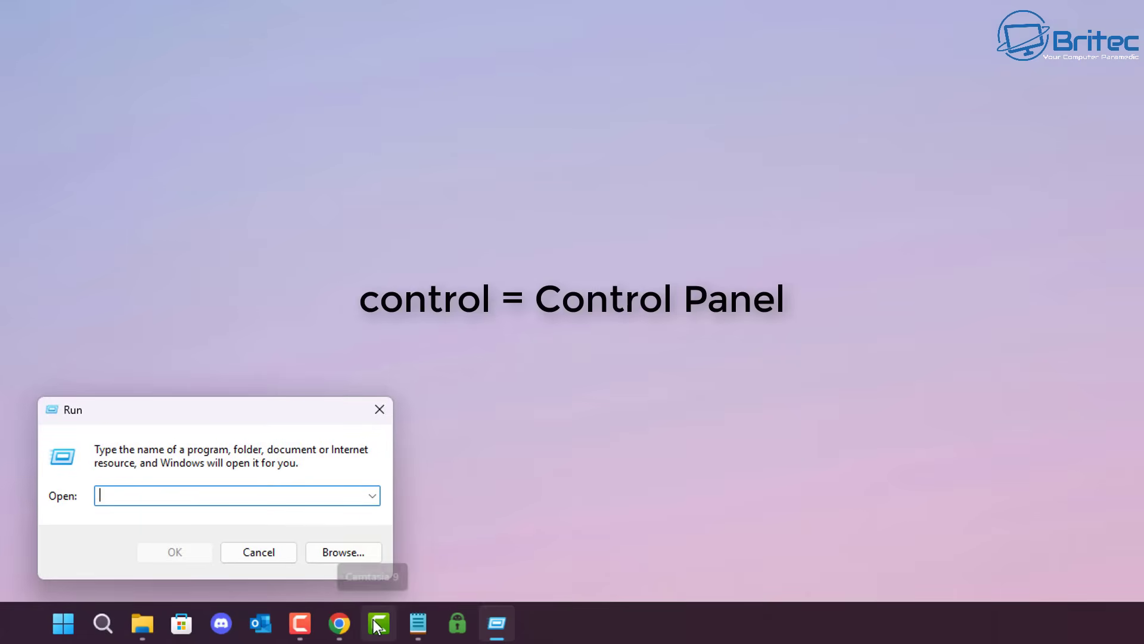
# Open Control Panel and Windows Tools (control admintools), then launch and close System Configuration.
pyautogui.write('control')
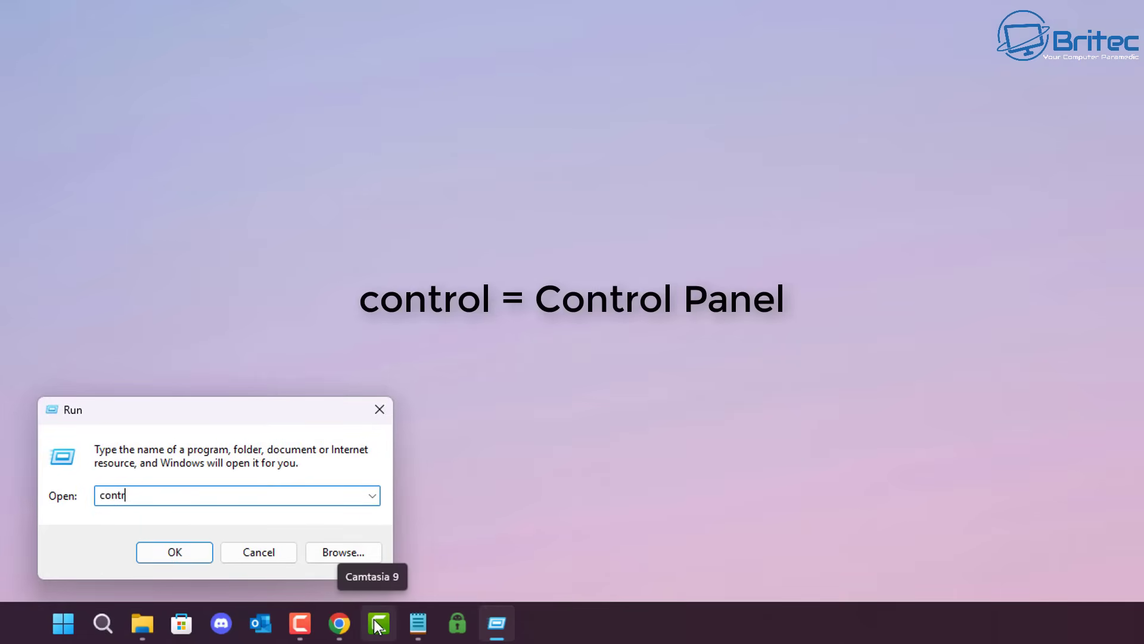
pyautogui.click(199, 559)
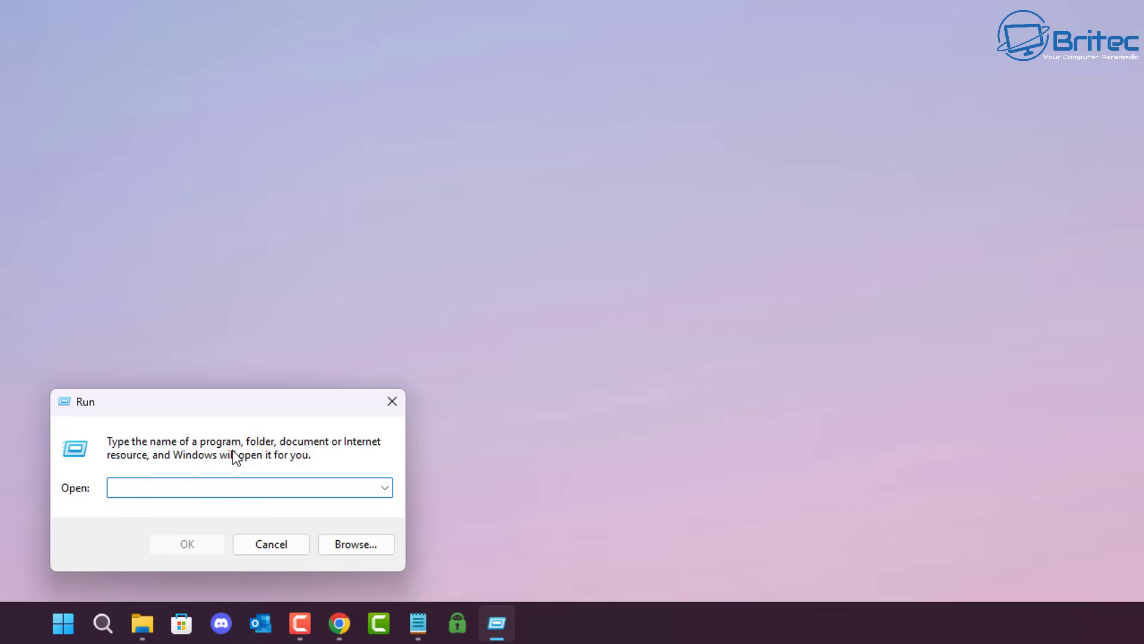
pyautogui.write('control a')
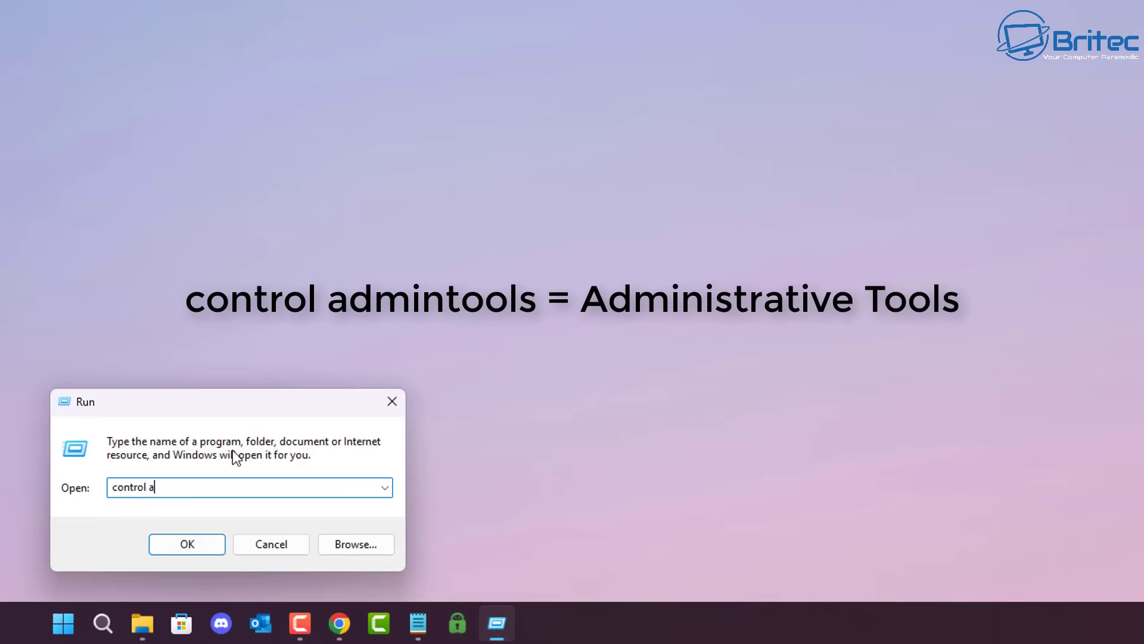
pyautogui.write('dmintools')
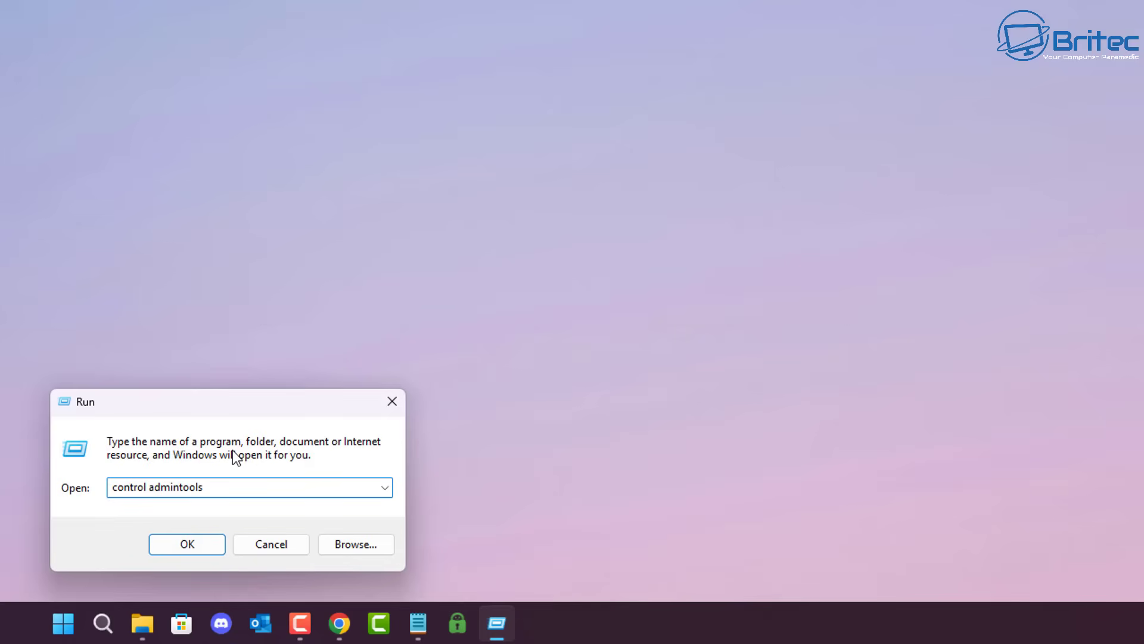
pyautogui.press('Return')
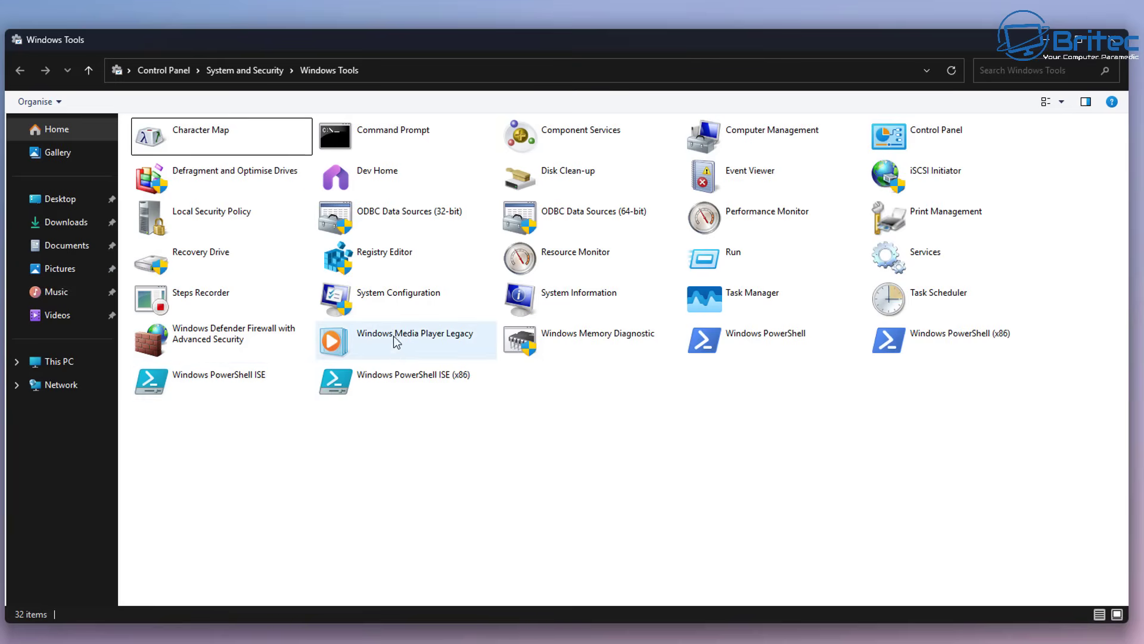
pyautogui.doubleClick(399, 305)
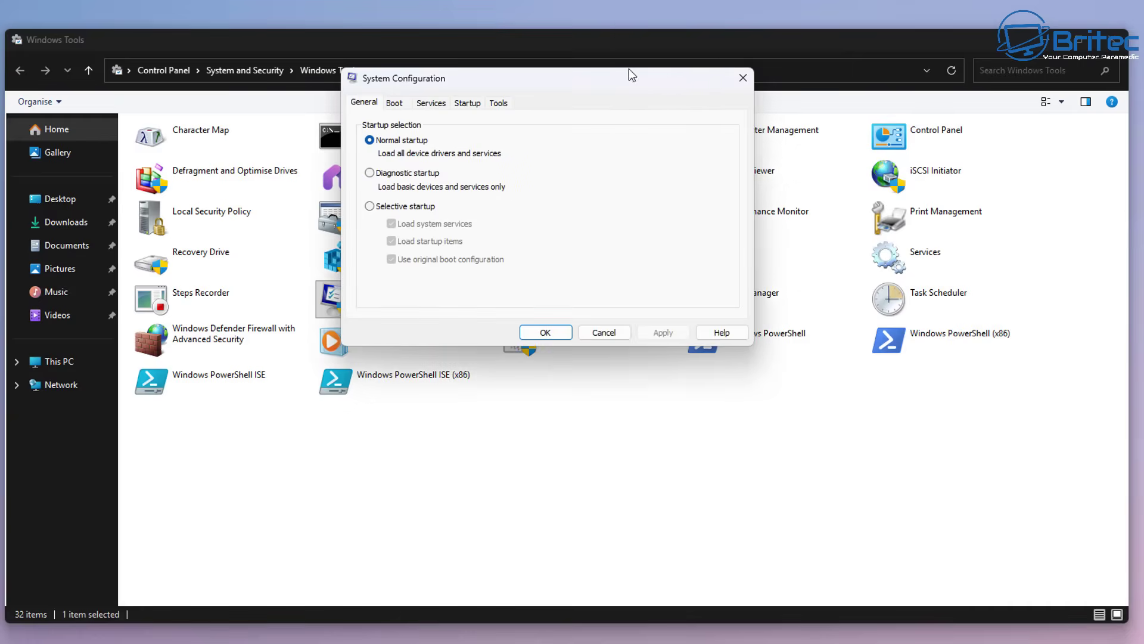
pyautogui.click(744, 78)
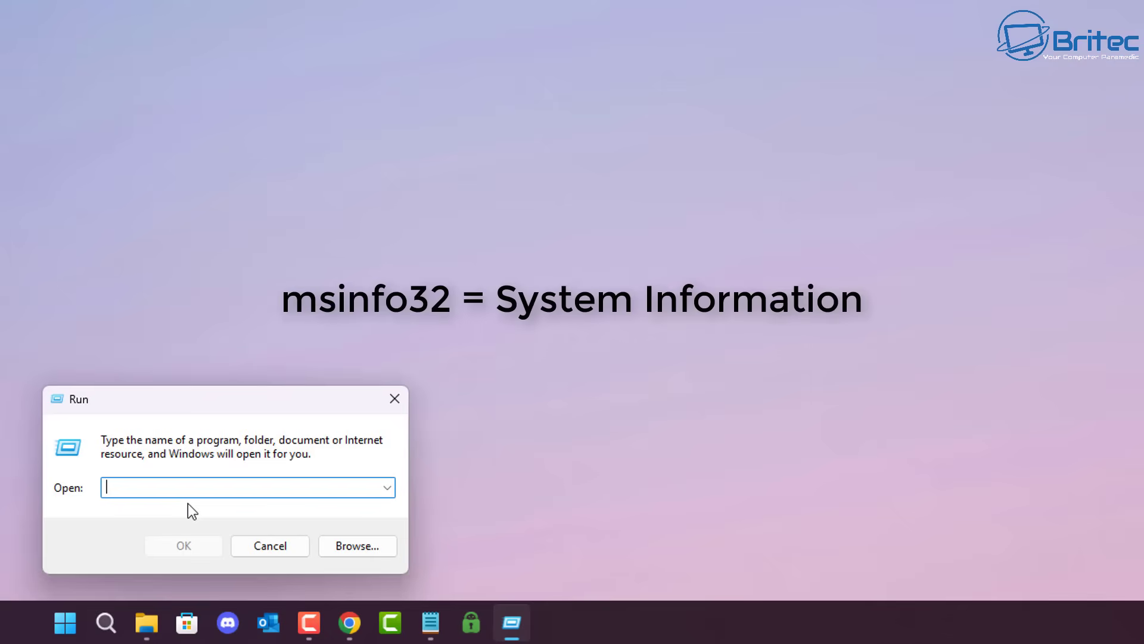
# Launch msinfo32, expand Hardware Resources to view DMA and Forced Hardware, then expand Components.
pyautogui.write('msinf')
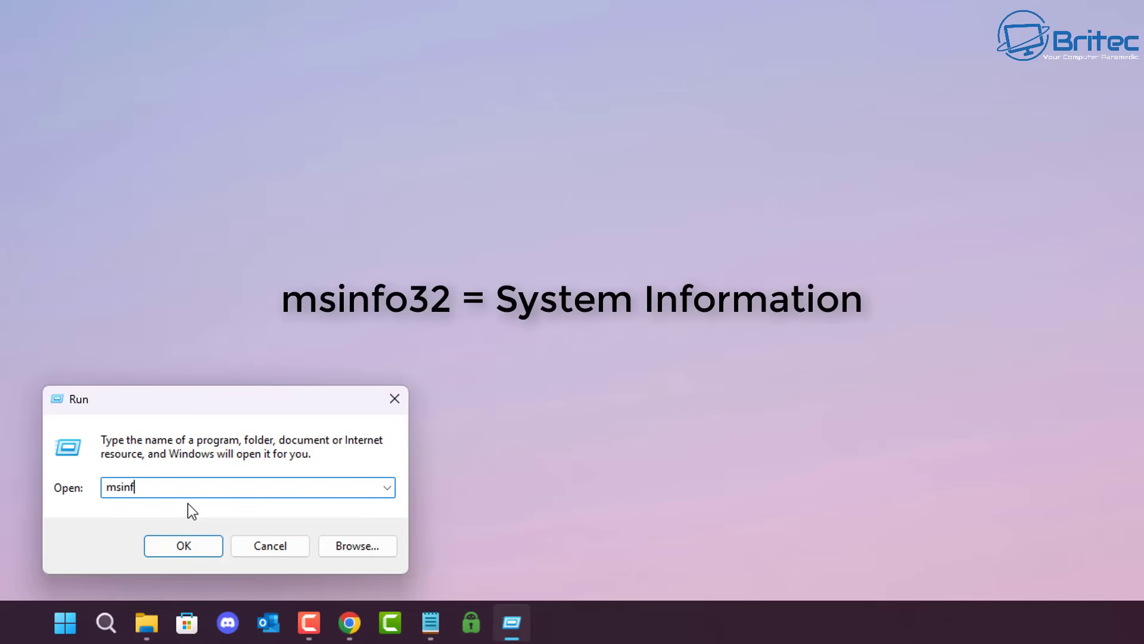
pyautogui.write('o32')
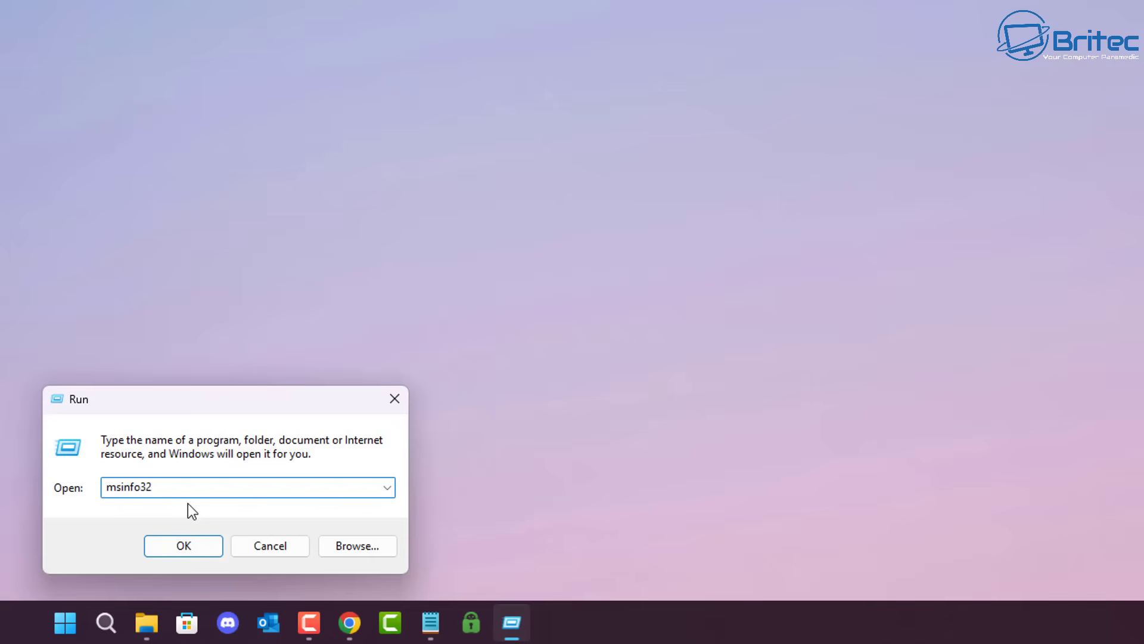
pyautogui.press('Return')
pyautogui.click(31, 69)
pyautogui.click(16, 67)
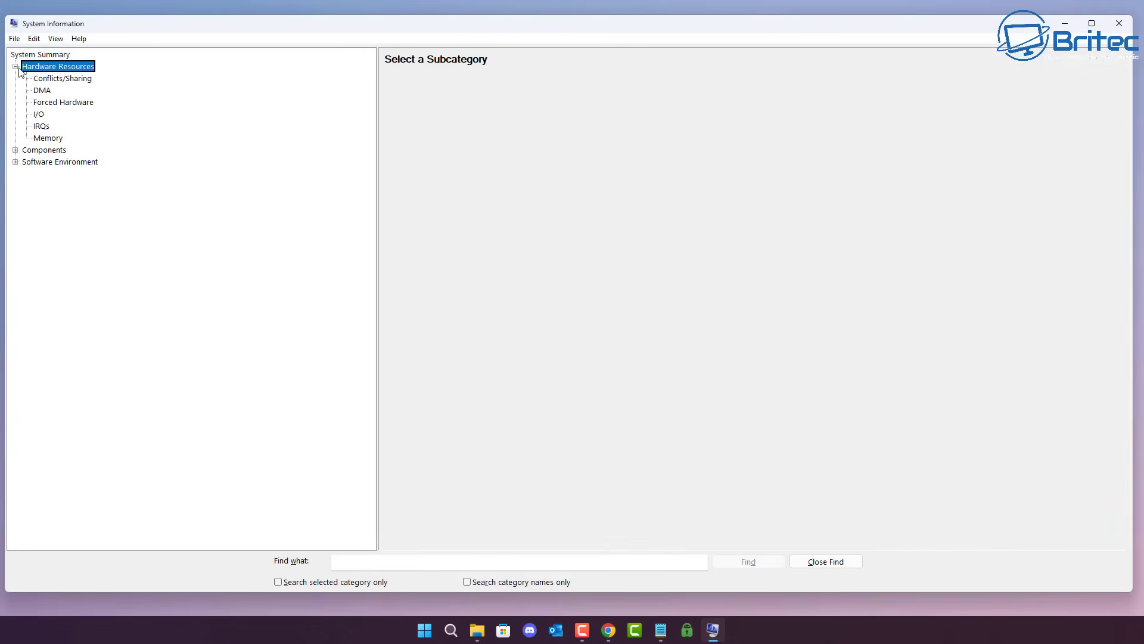
pyautogui.click(41, 90)
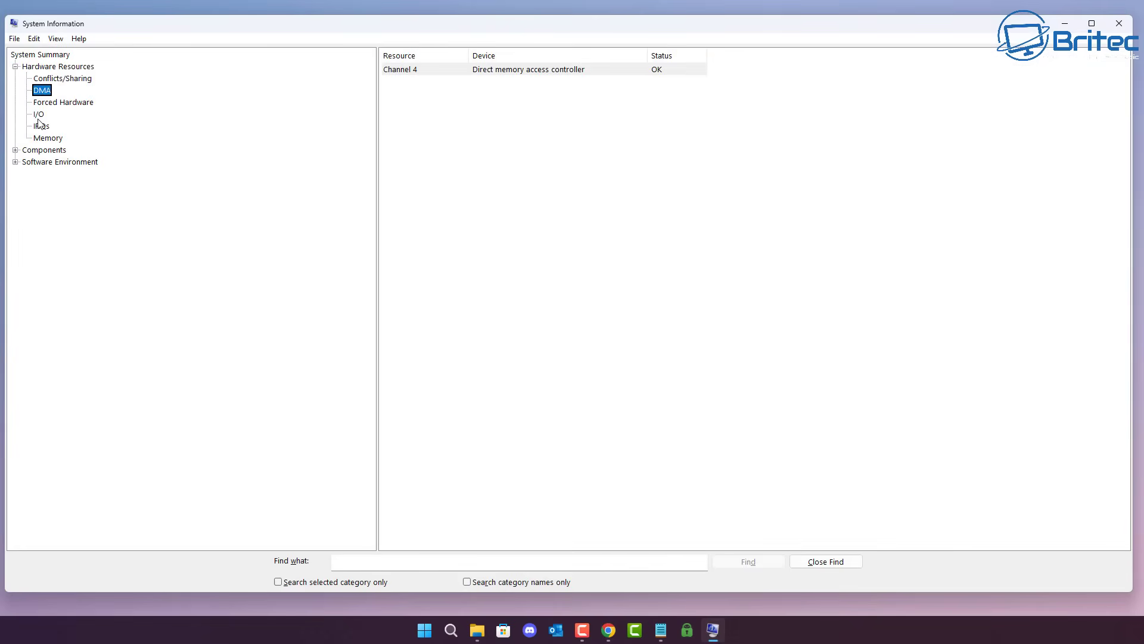
pyautogui.click(45, 102)
pyautogui.click(39, 150)
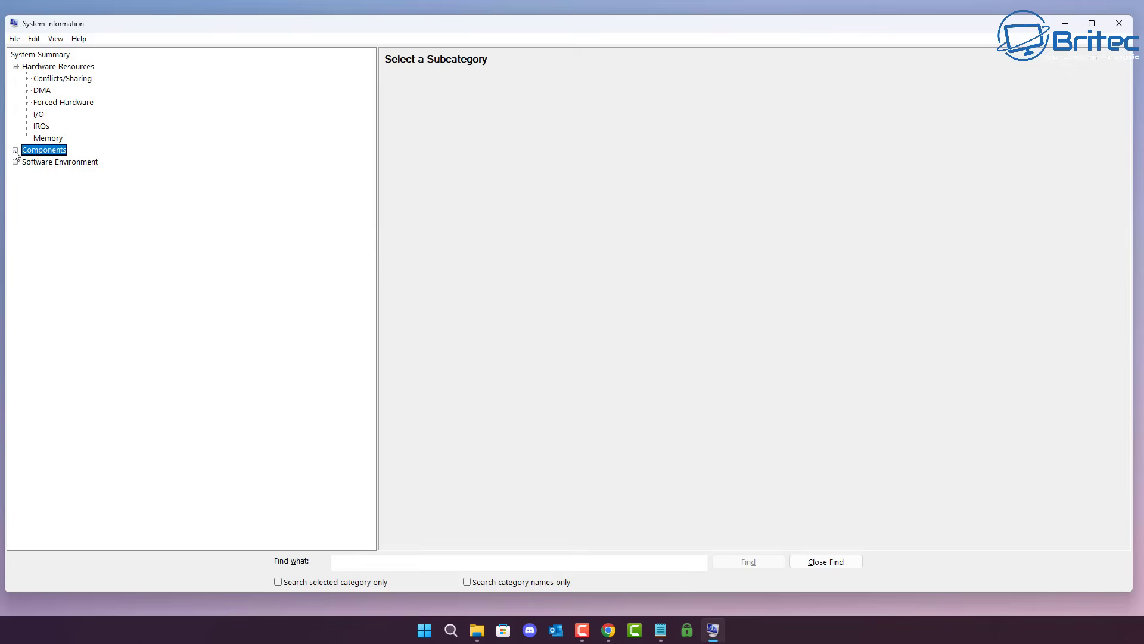
pyautogui.click(14, 150)
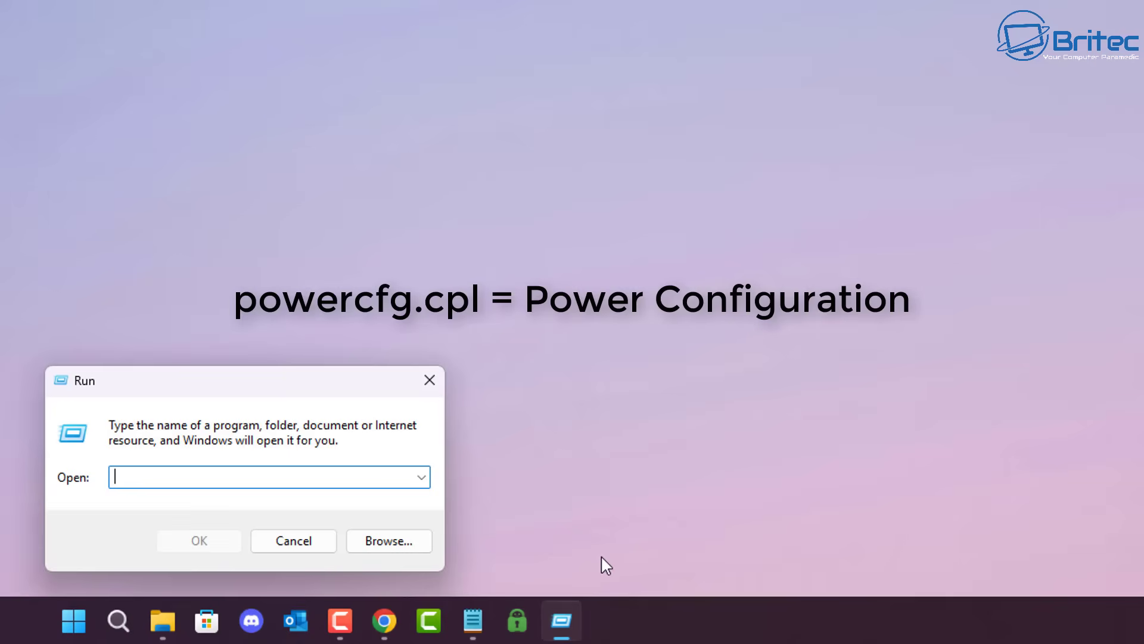
# Open Power Options with powercfg.cpl, showing Balanced as the active plan.
pyautogui.write('pow')
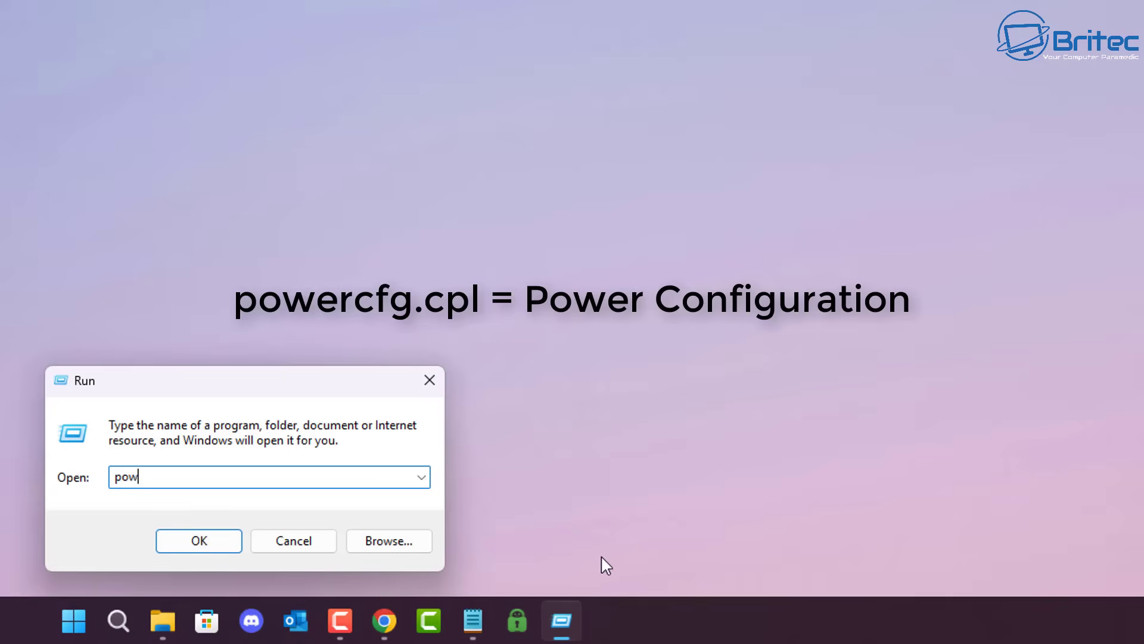
pyautogui.write('ercfg.cpl')
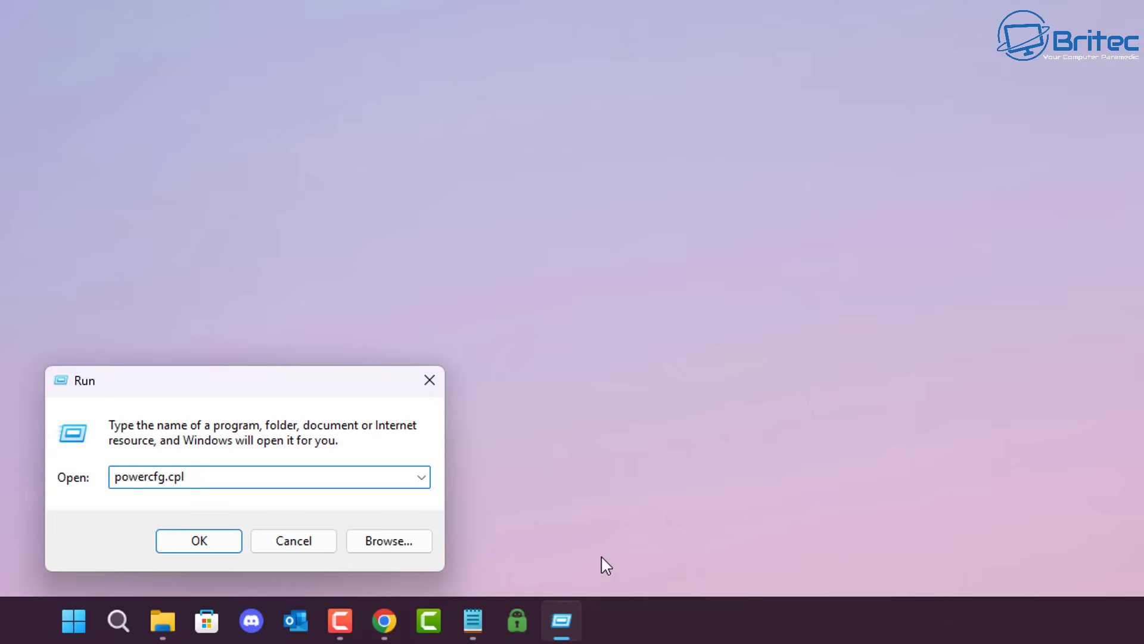
pyautogui.press('Return')
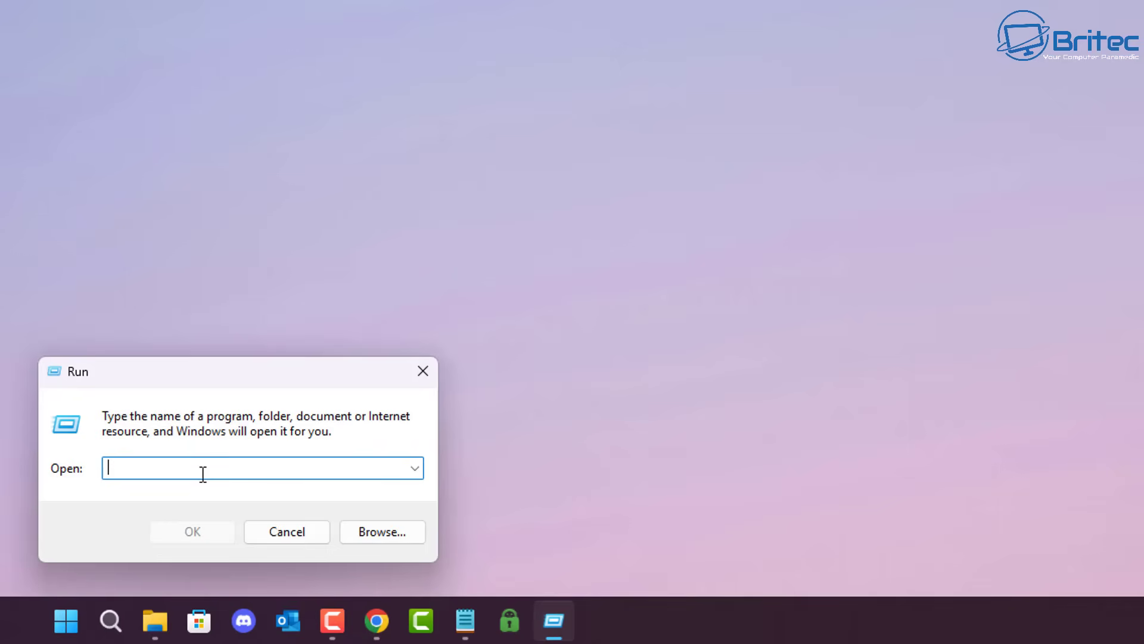
# Open Region via intl.cpl, check the Administrative and Formats tabs, and open Additional settings.
pyautogui.write('int')
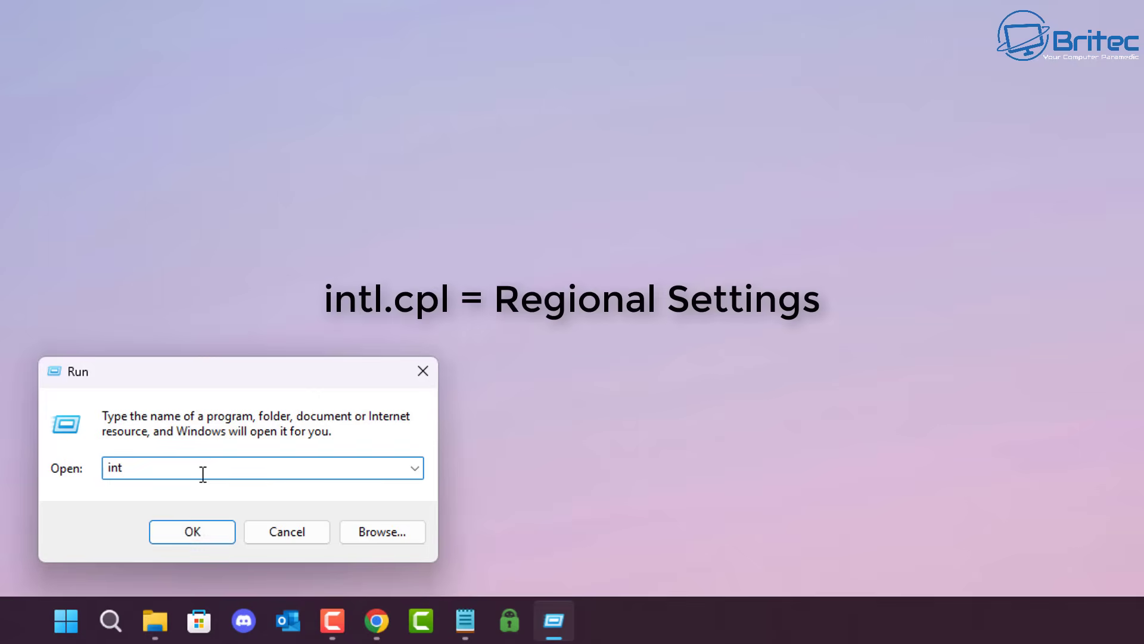
pyautogui.write('l.cpl')
pyautogui.press('Return')
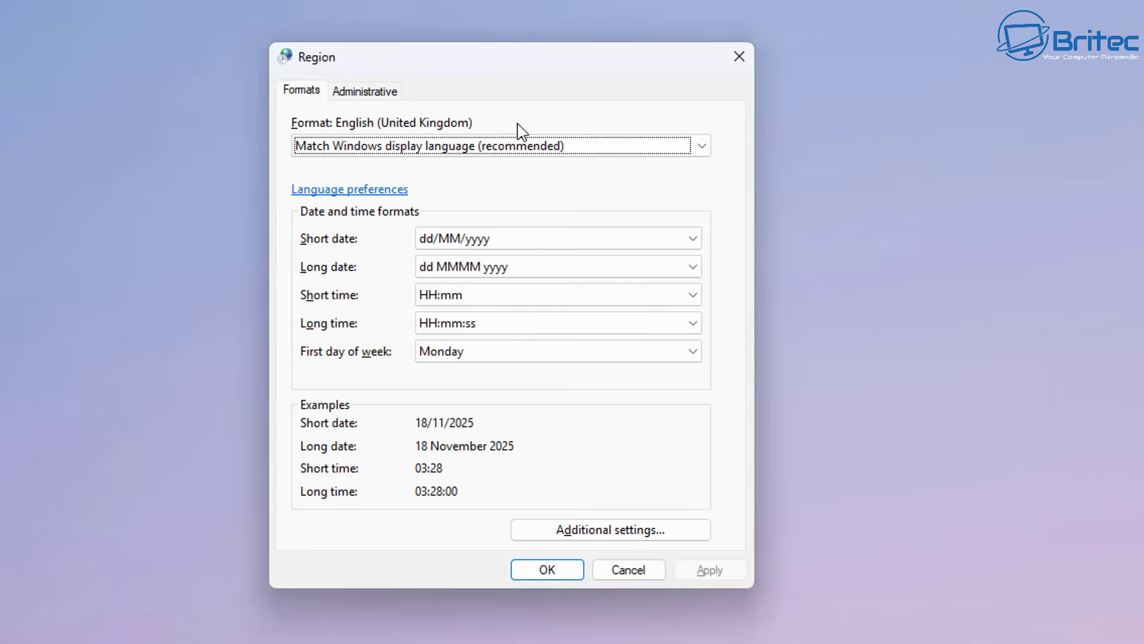
pyautogui.click(376, 94)
pyautogui.click(307, 97)
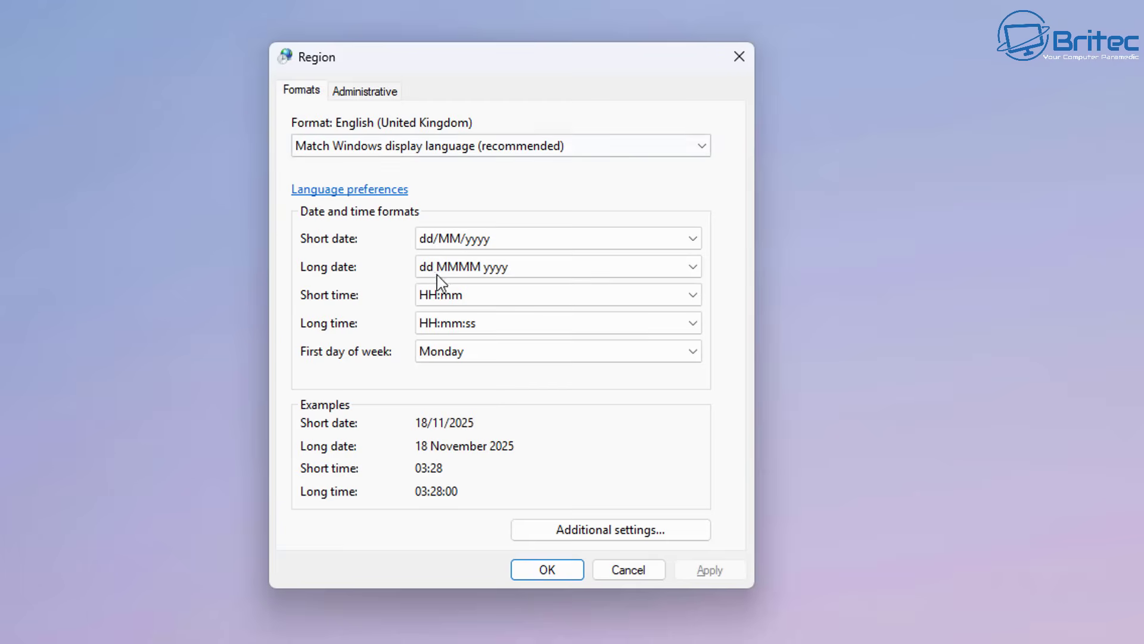
pyautogui.click(611, 531)
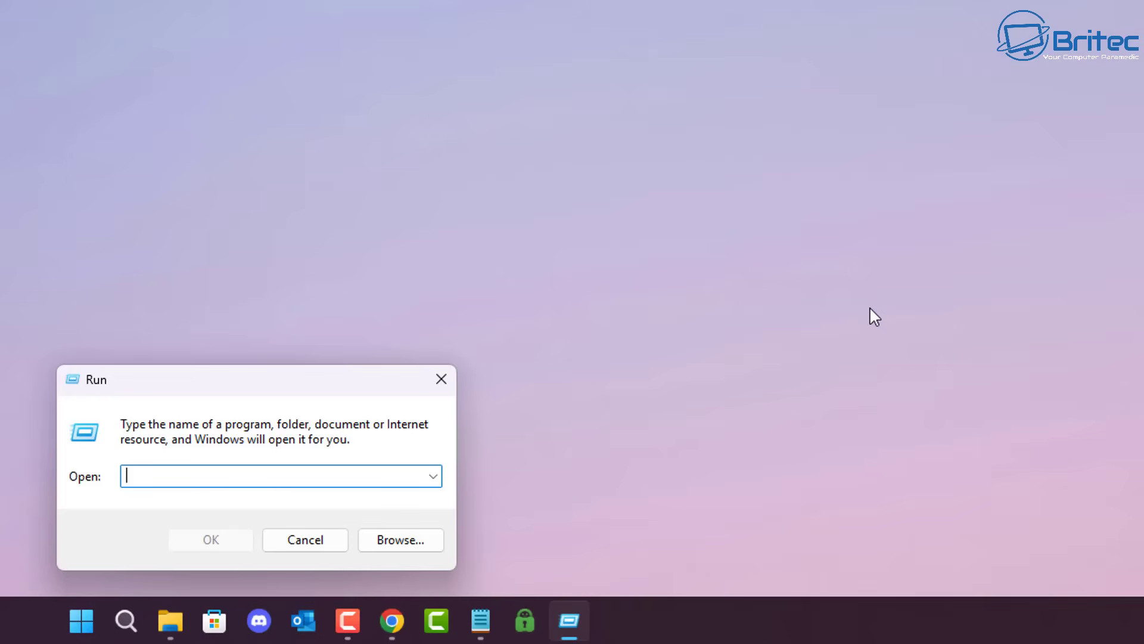
# Run ncpa.cpl to list the five adapters in Network Connections.
pyautogui.write('nc')
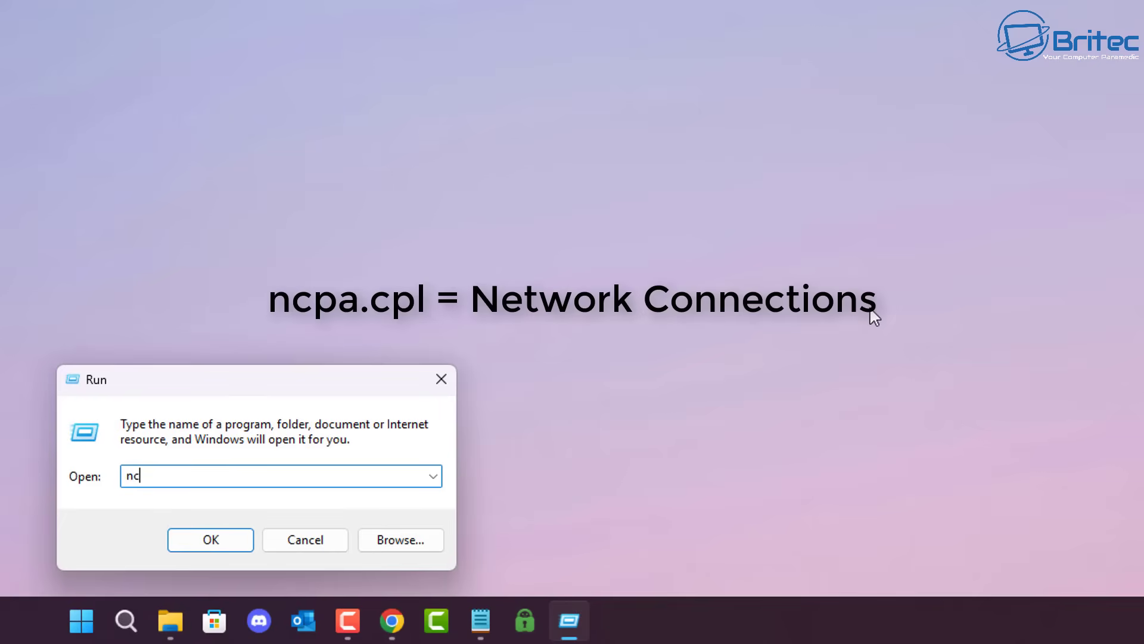
pyautogui.write('pa.cpl')
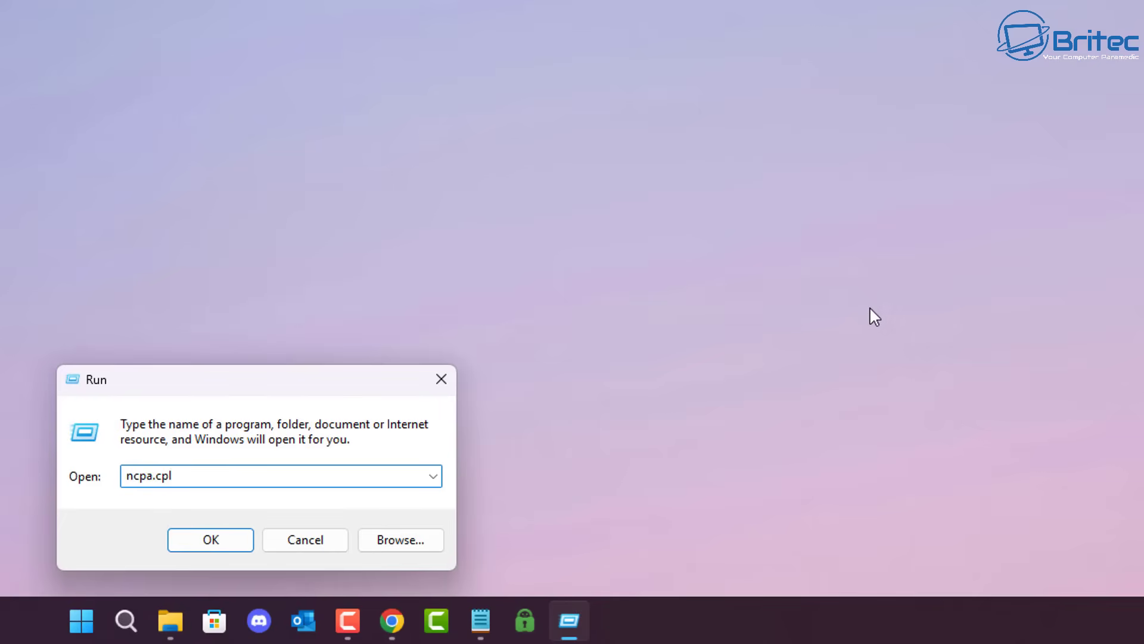
pyautogui.press('Return')
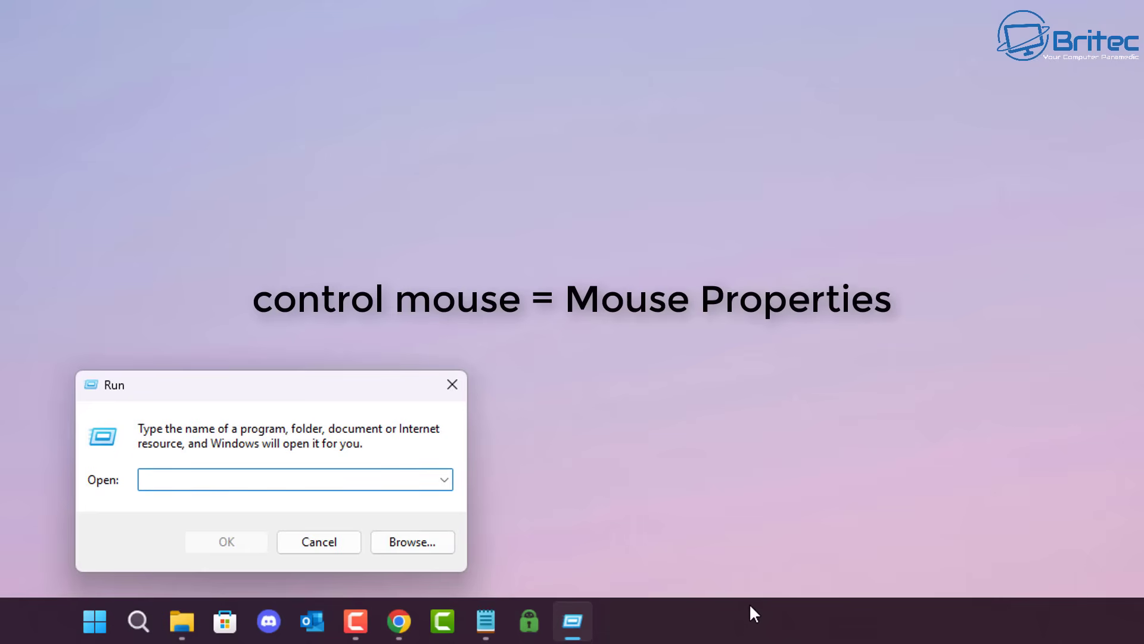
# Open Mouse Properties with control mouse and view its Pointers, Pointer Options, Wheel and Hardware tabs.
pyautogui.write('control')
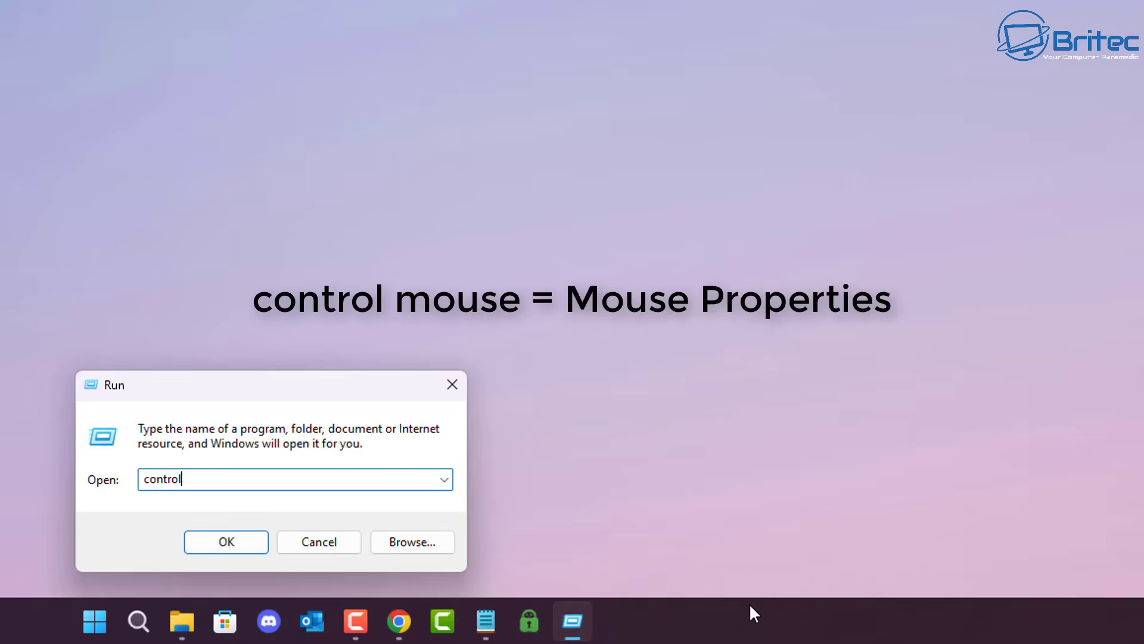
pyautogui.write(' mouse')
pyautogui.press('Return')
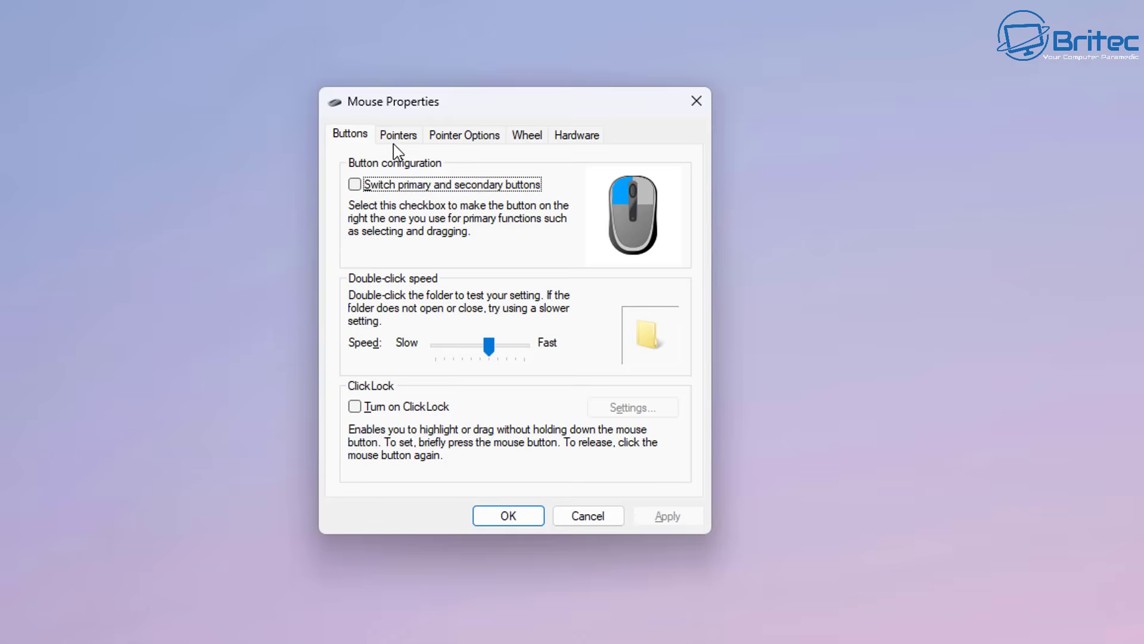
pyautogui.click(395, 137)
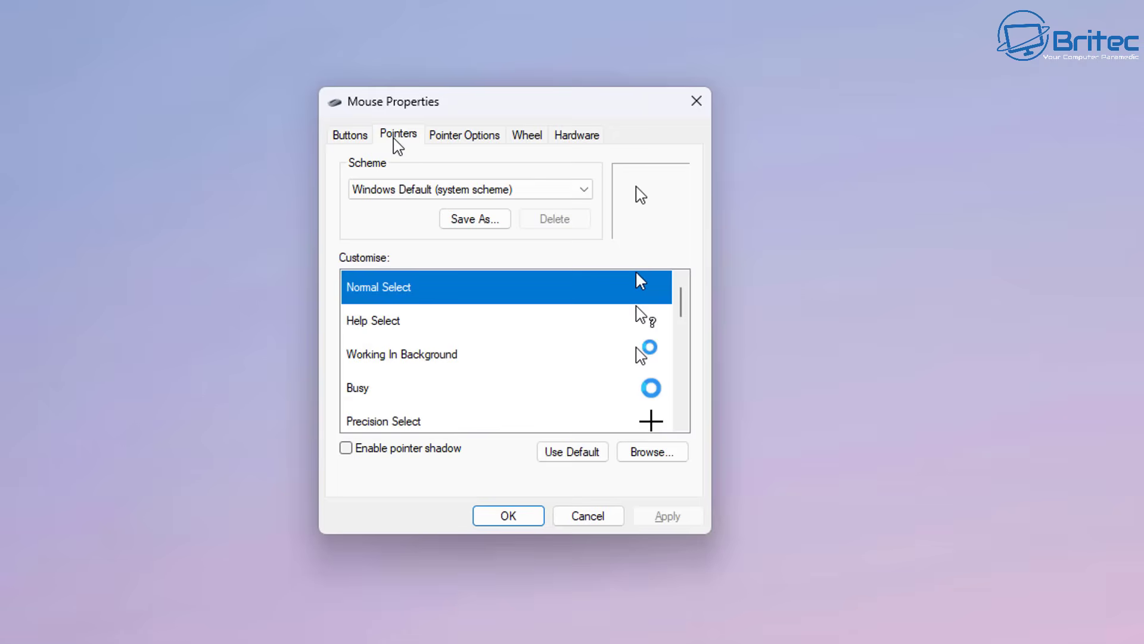
pyautogui.click(458, 138)
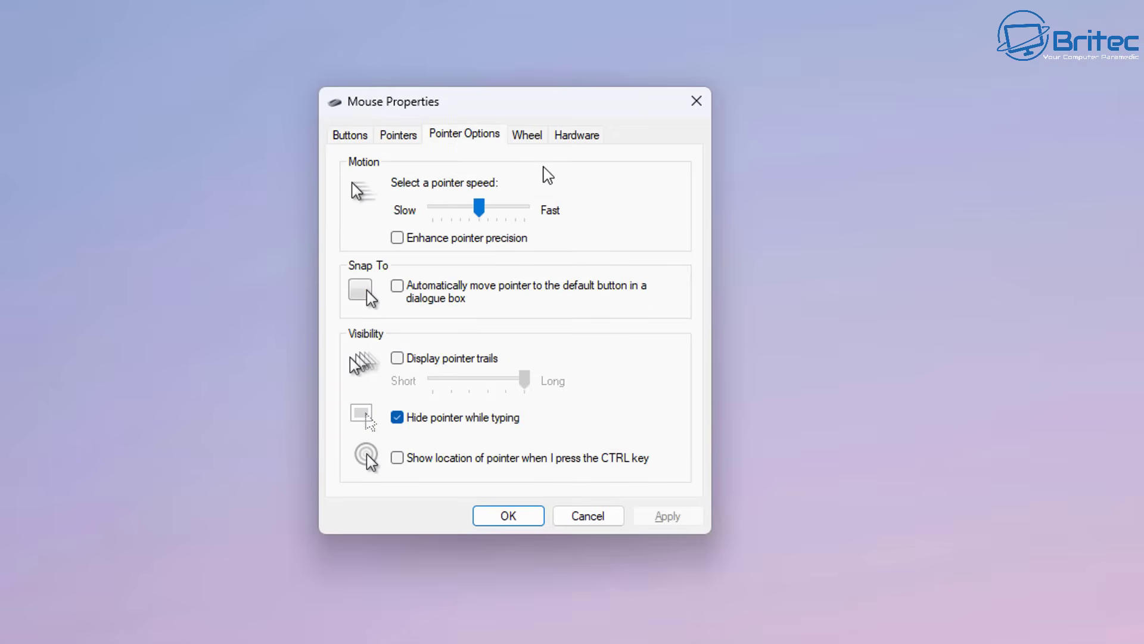
pyautogui.click(527, 135)
pyautogui.click(576, 137)
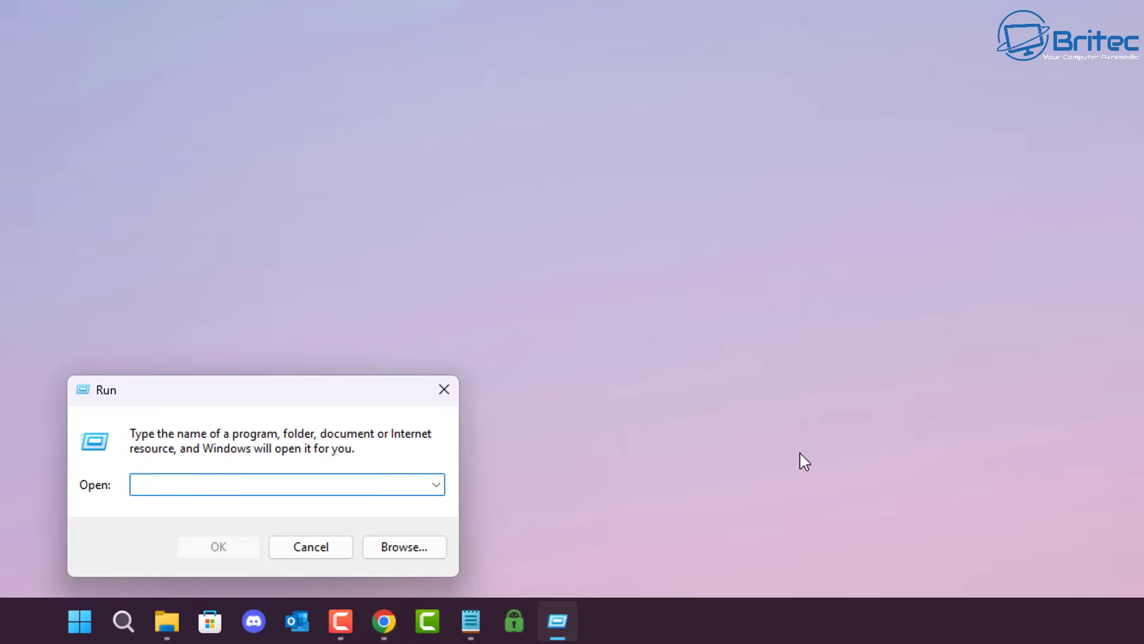
# Open lusrmgr.msc, list Users with the Name column widened to show full names, then close it.
pyautogui.write('lu')
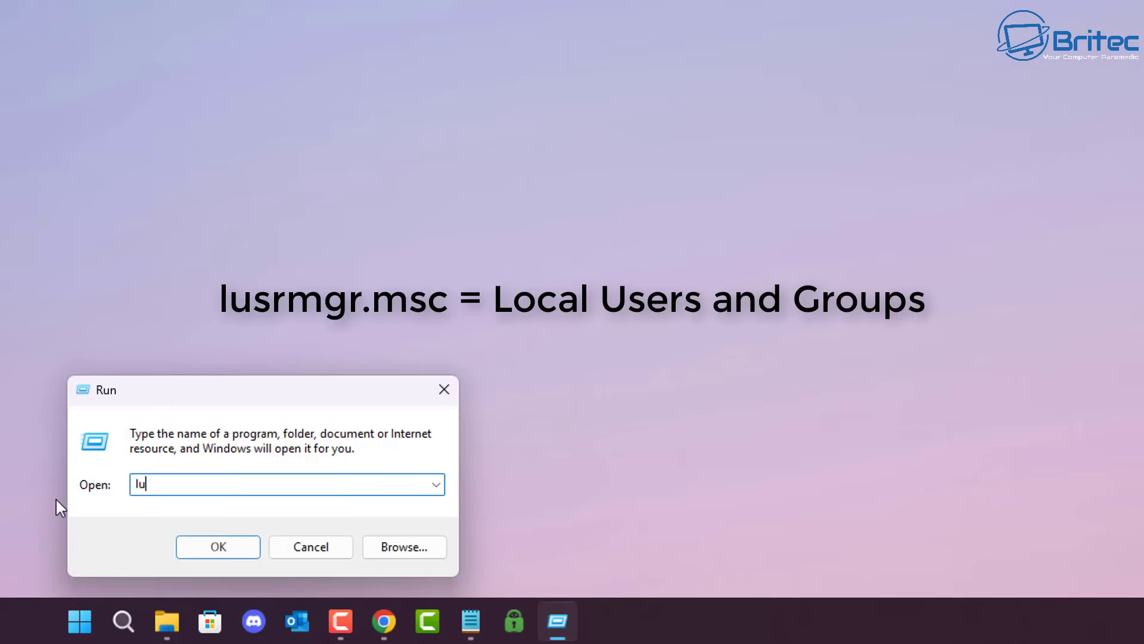
pyautogui.write('srmgr.msc')
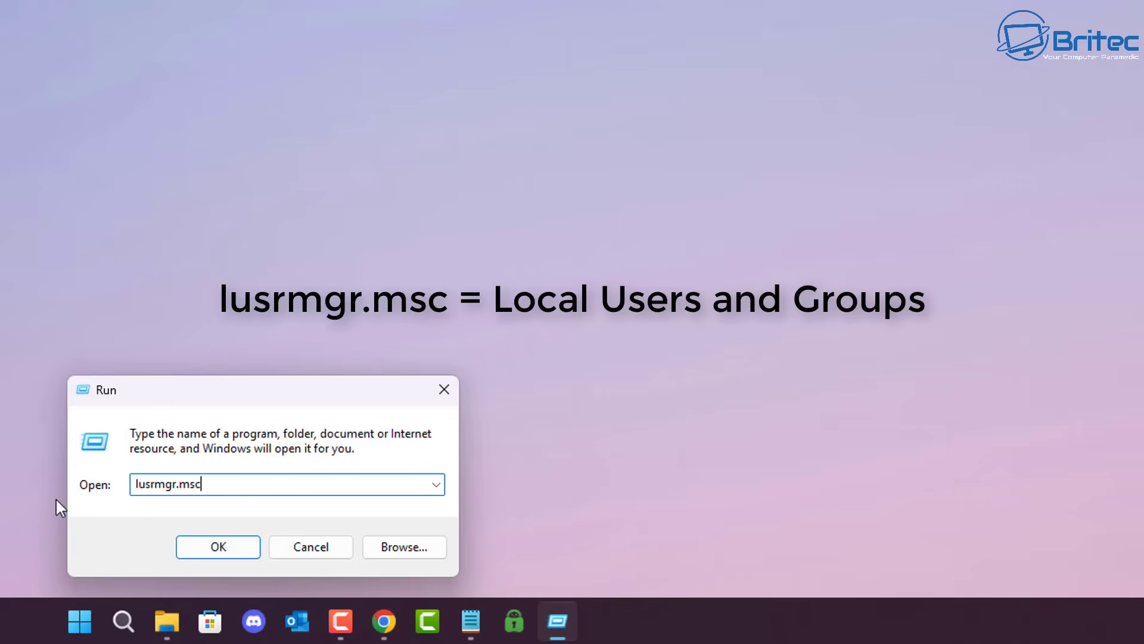
pyautogui.press('Return')
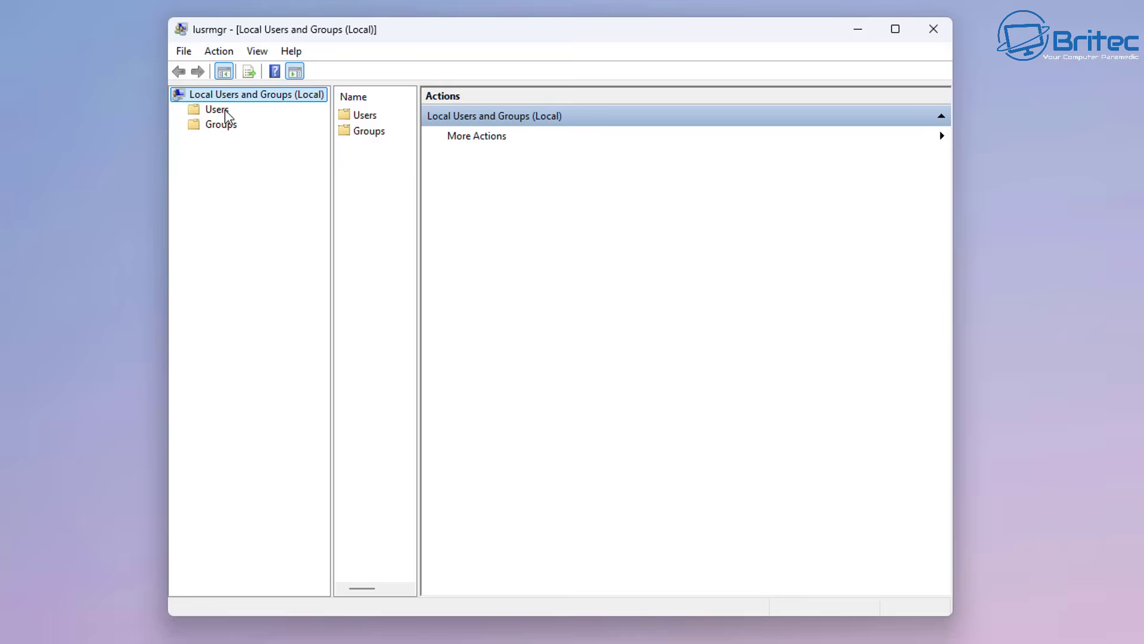
pyautogui.click(217, 110)
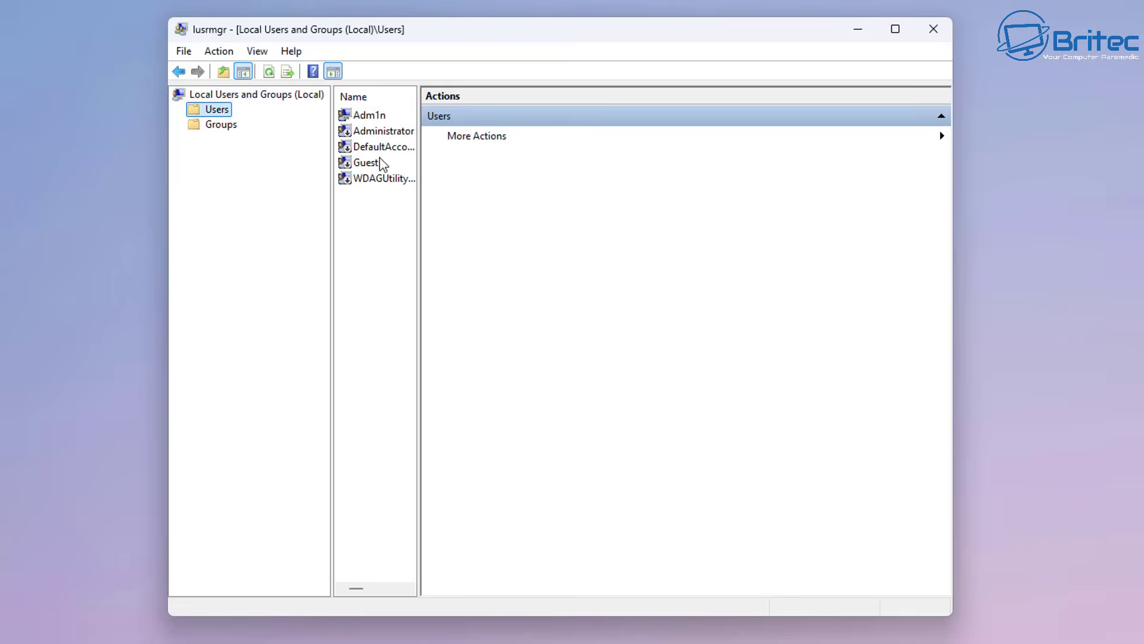
pyautogui.moveTo(417, 165); pyautogui.dragTo(519, 169)
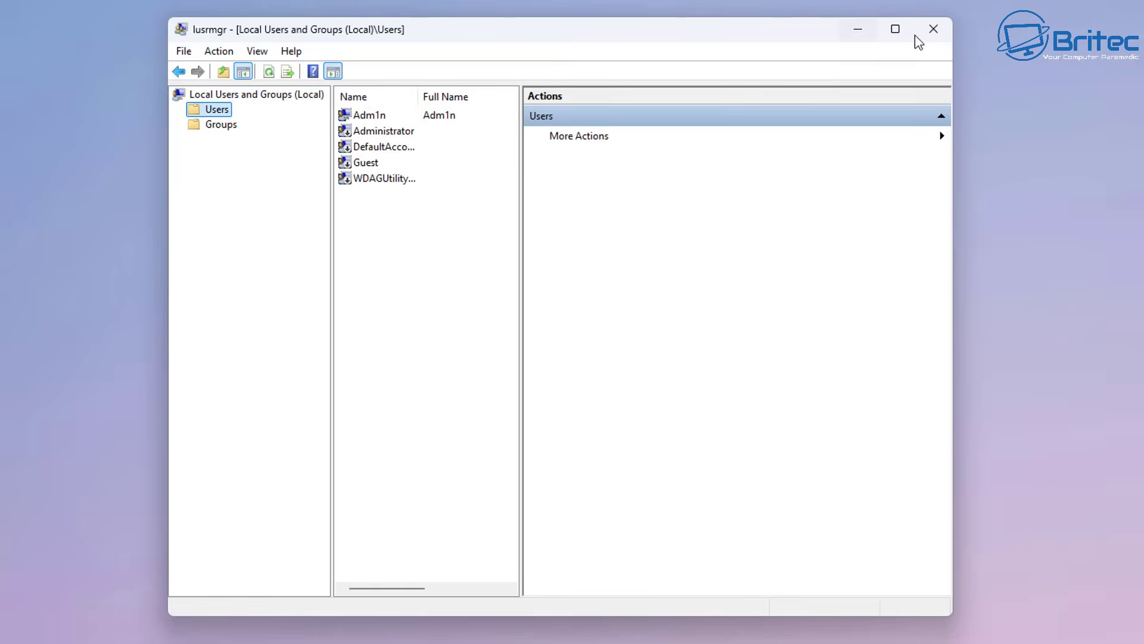
pyautogui.click(931, 31)
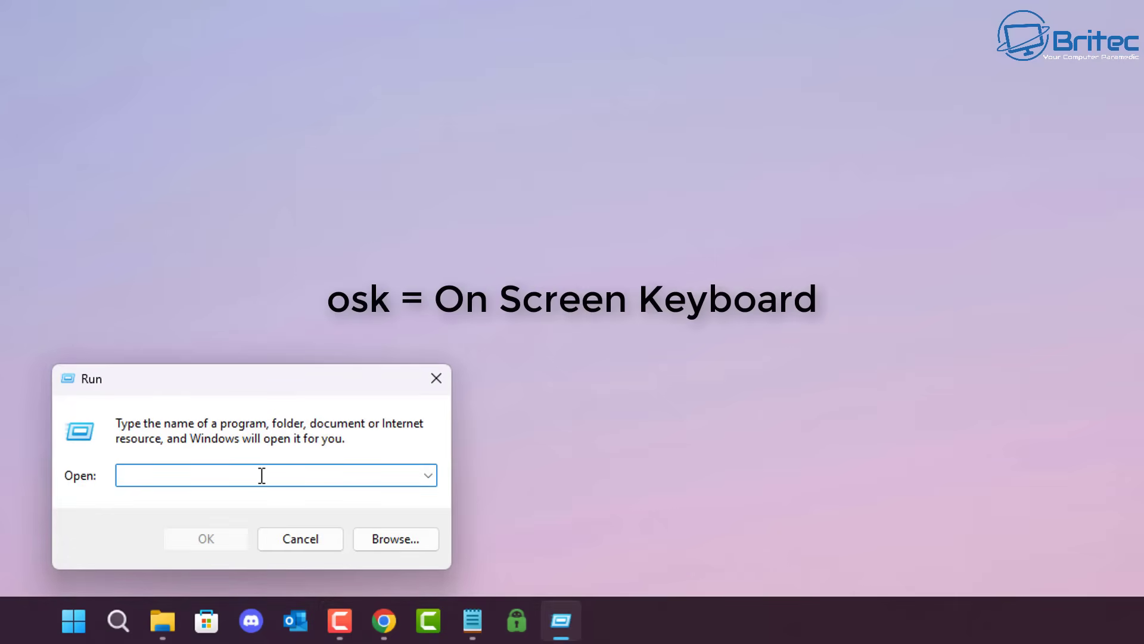
pyautogui.write('osk')
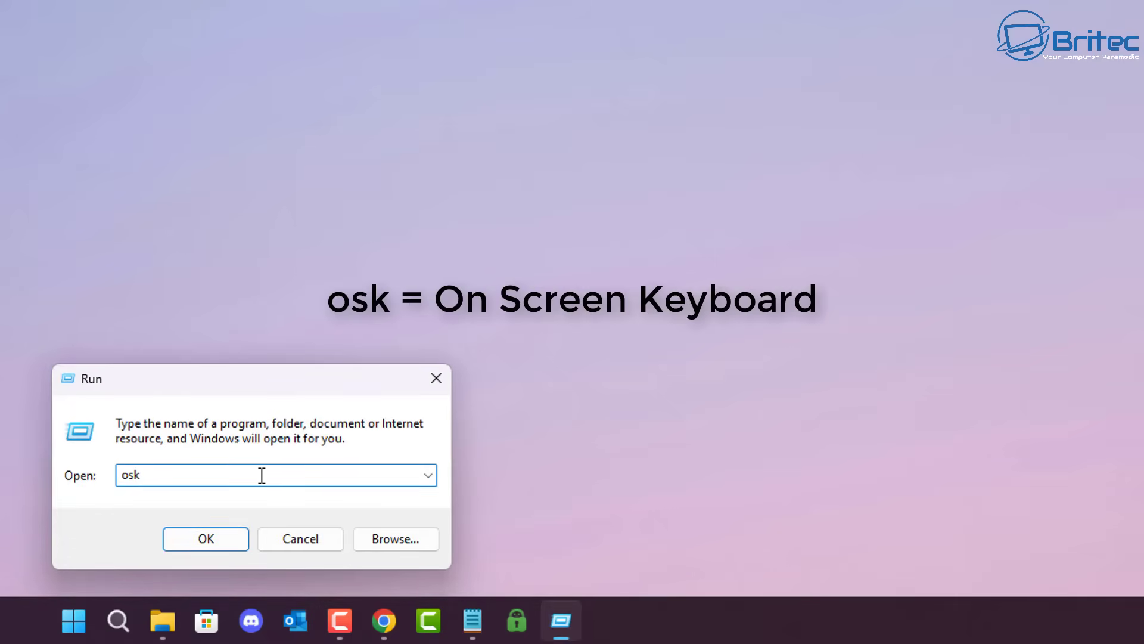
pyautogui.press('Return')
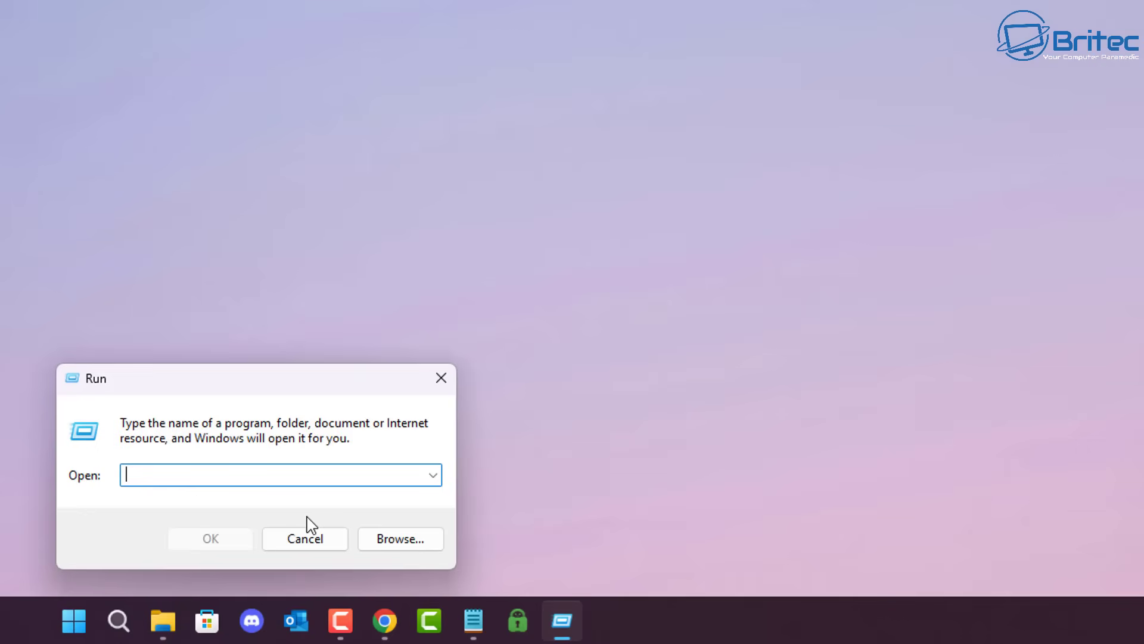
# Run rsop.msc to review the policy report, close it without saving, and enter gpedit.msc.
pyautogui.write('rsop')
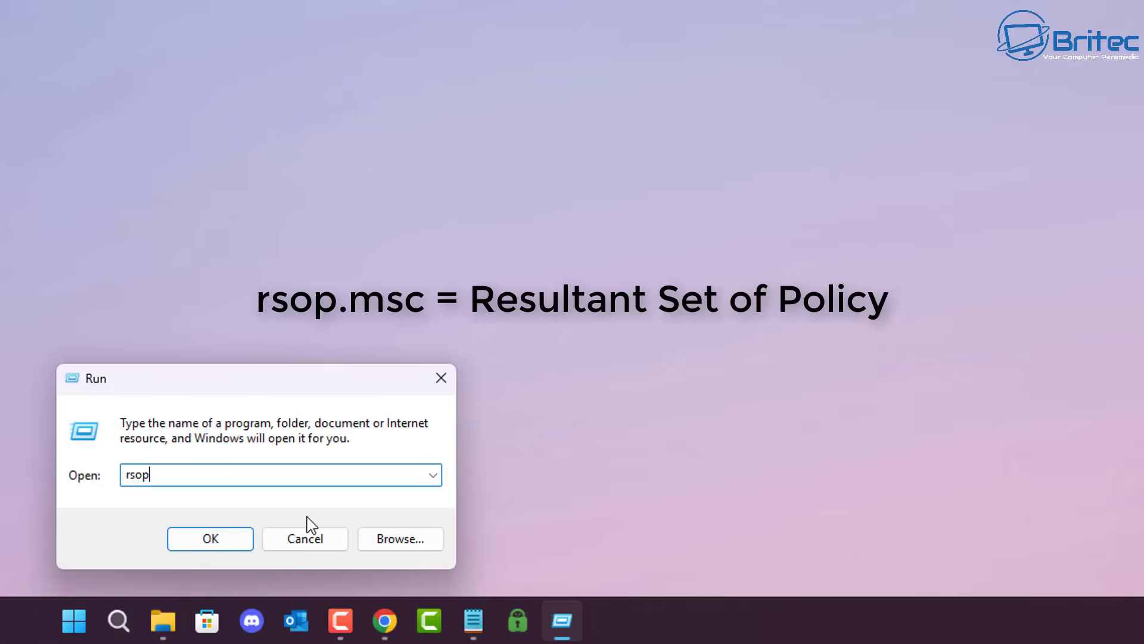
pyautogui.write('.msc')
pyautogui.press('Return')
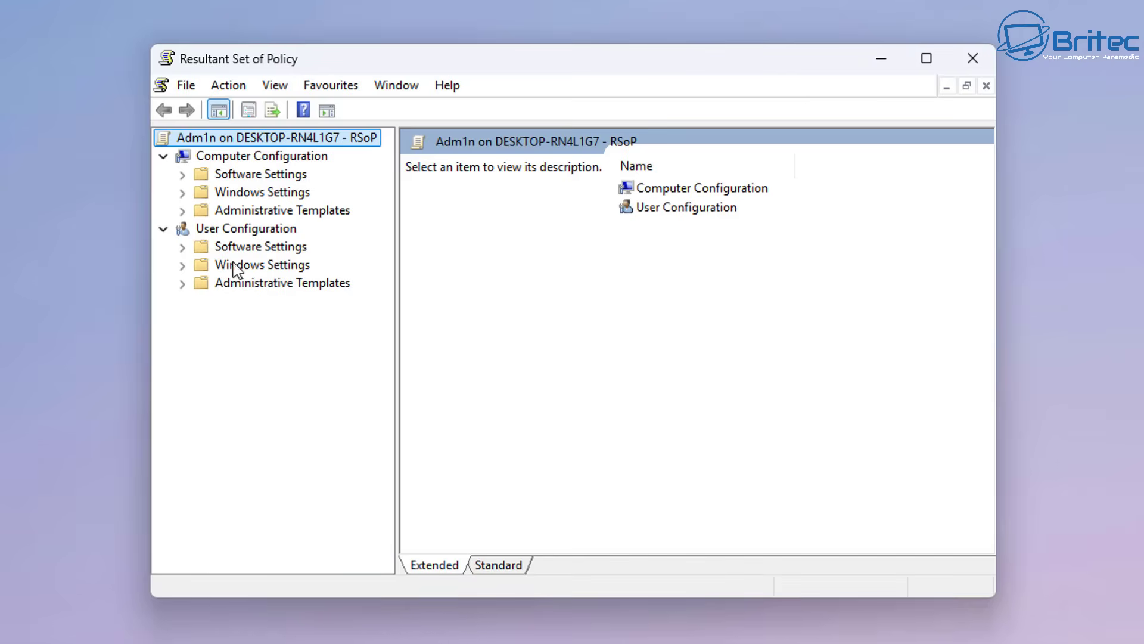
pyautogui.click(973, 60)
pyautogui.click(564, 376)
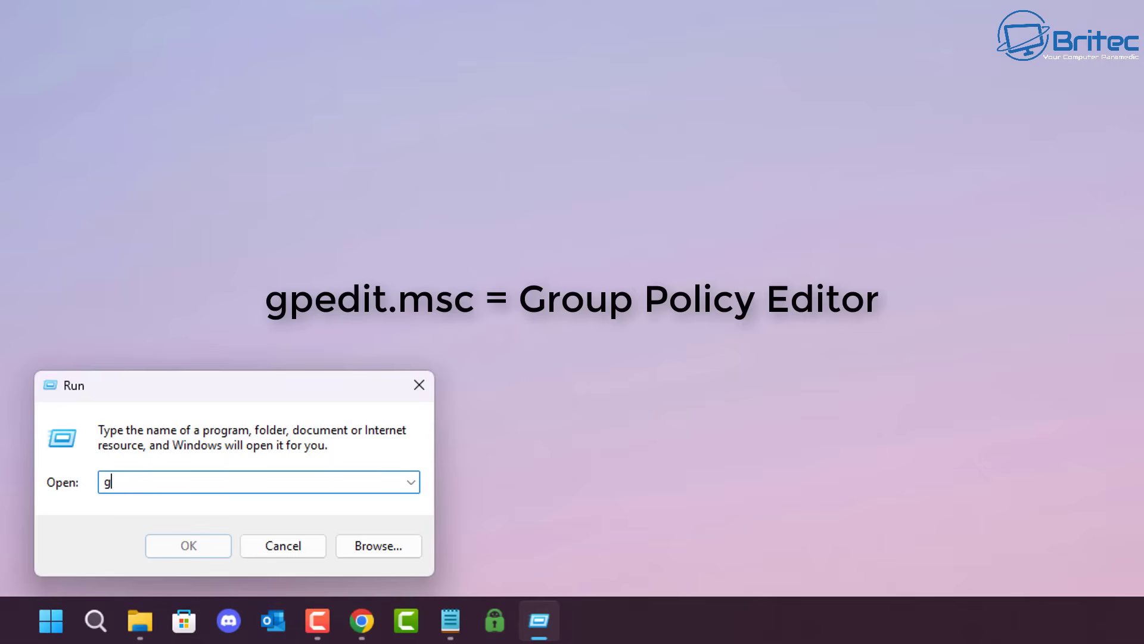
pyautogui.write('pedit')
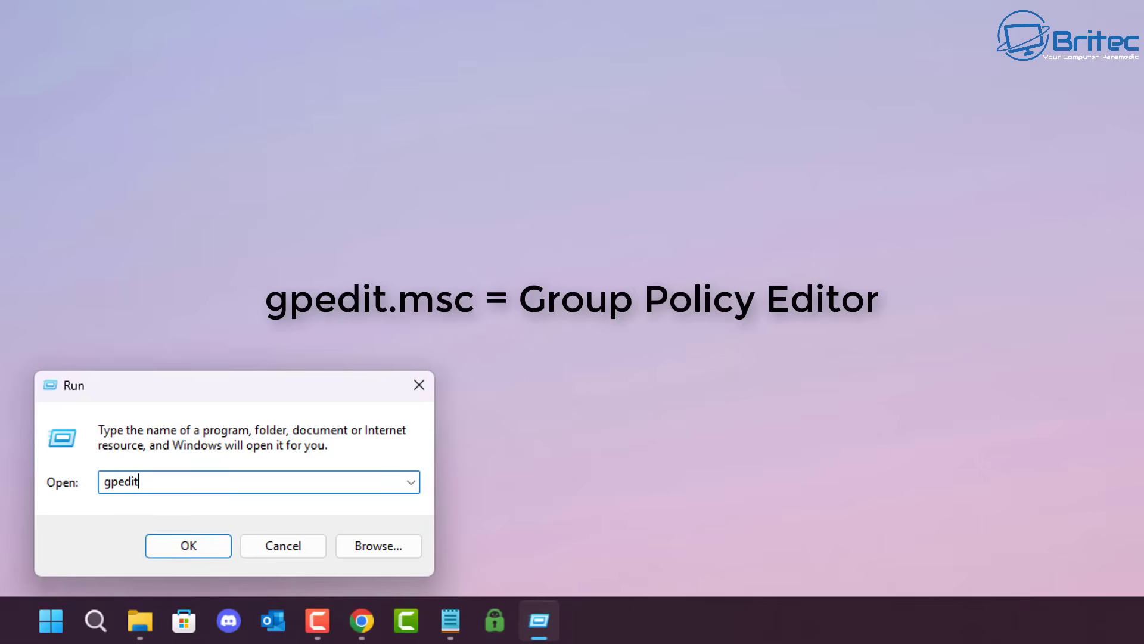
pyautogui.write('.msc')
# Launch gpedit.msc to view the Local Group Policy Editor, then enter dxdiag in Run.
pyautogui.press('Return')
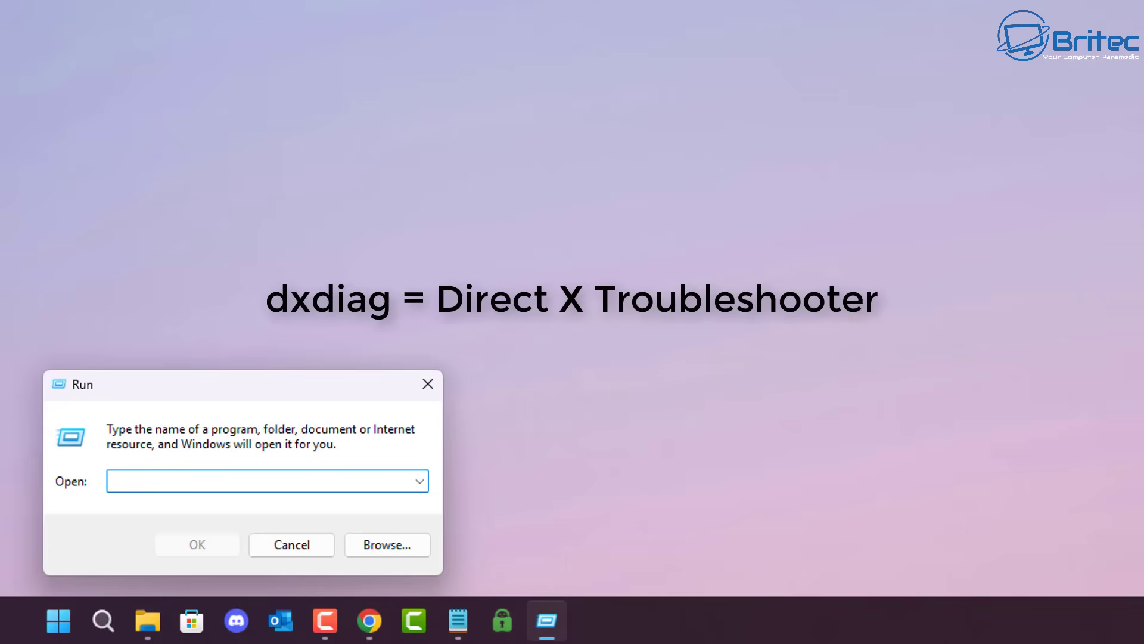
pyautogui.write('dx')
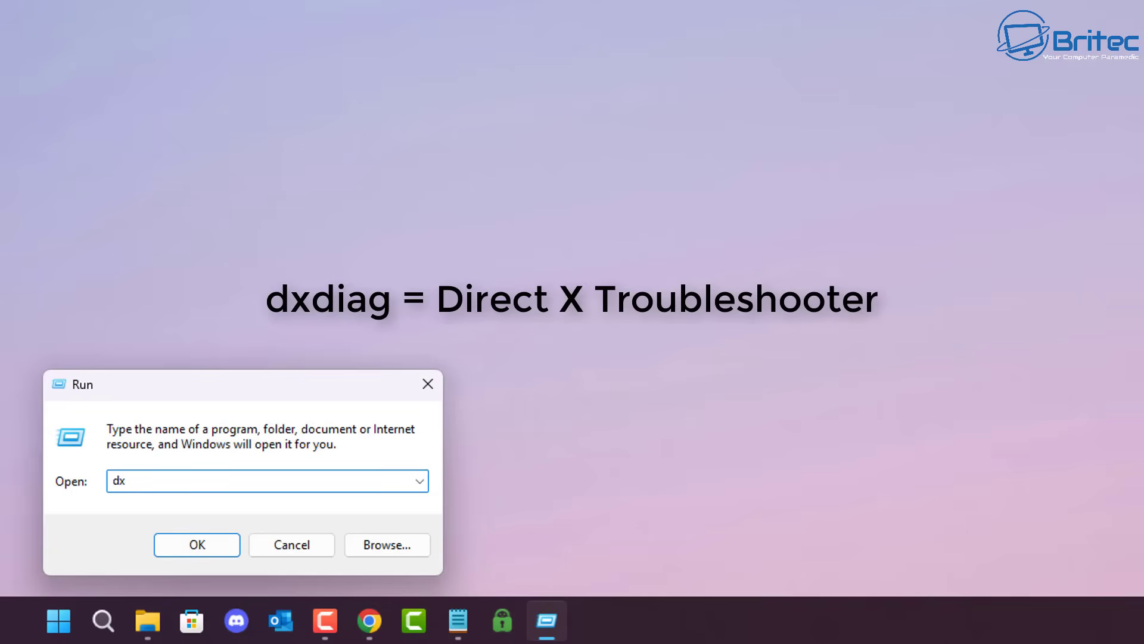
pyautogui.write('diag')
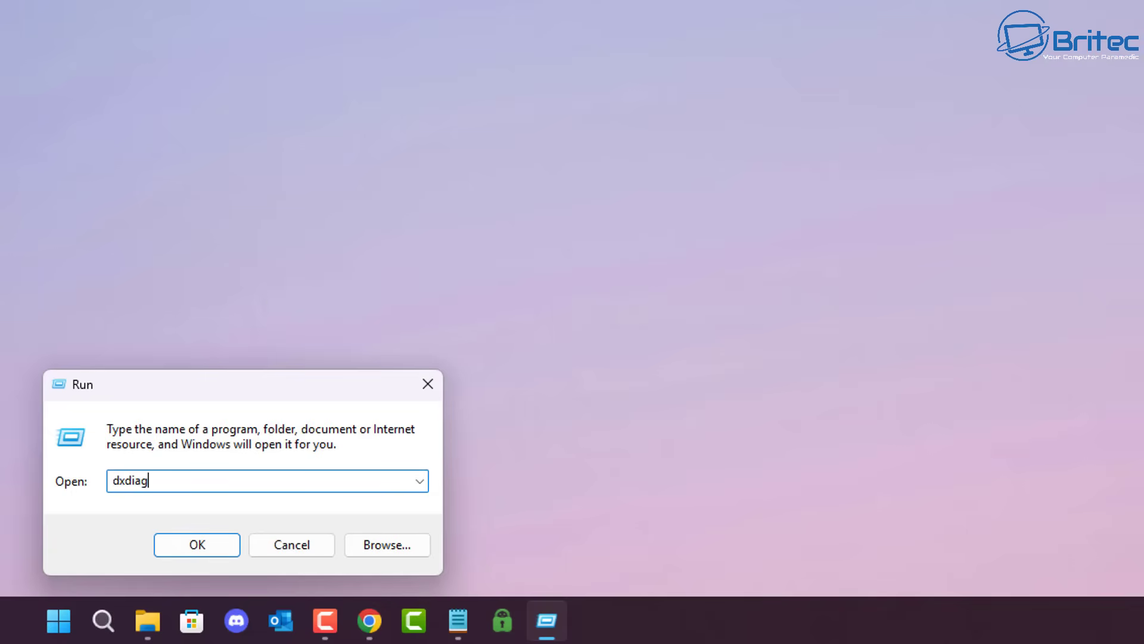
# Run dxdiag and check the graphics card and driver details on the Display tab, then enter firewall.cpl.
pyautogui.press('Return')
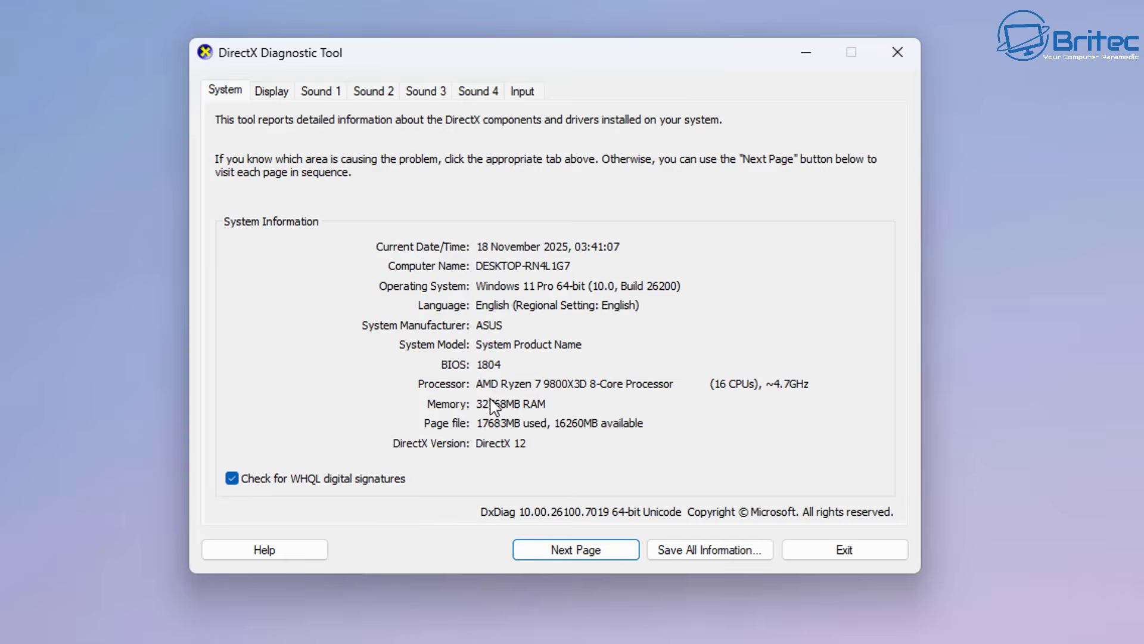
pyautogui.click(265, 94)
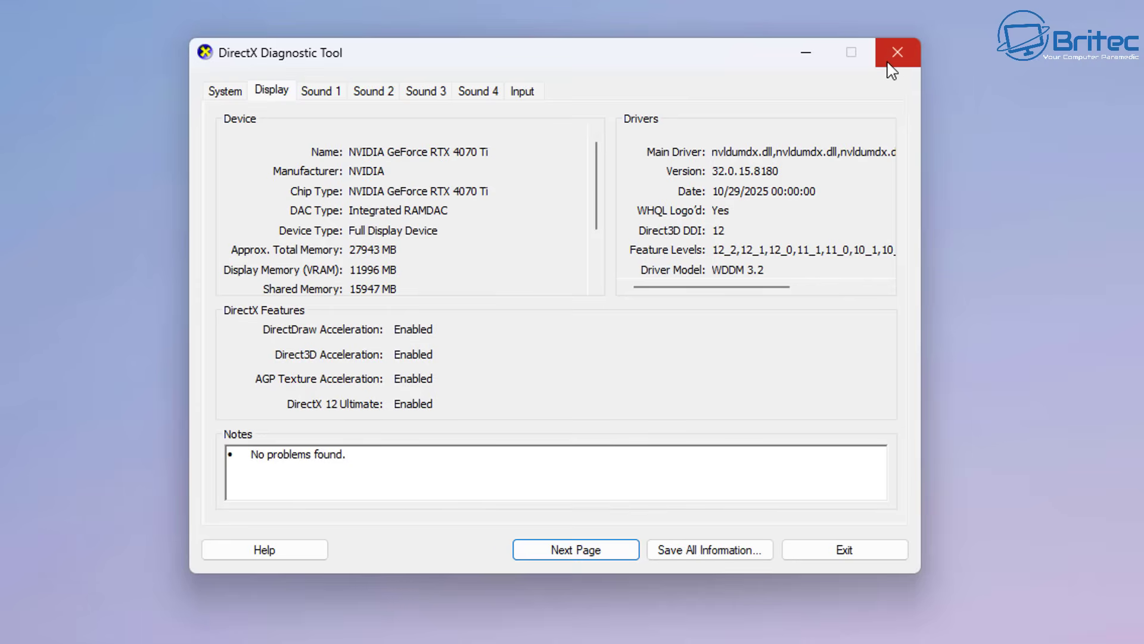
pyautogui.write('fi')
pyautogui.write('rewall')
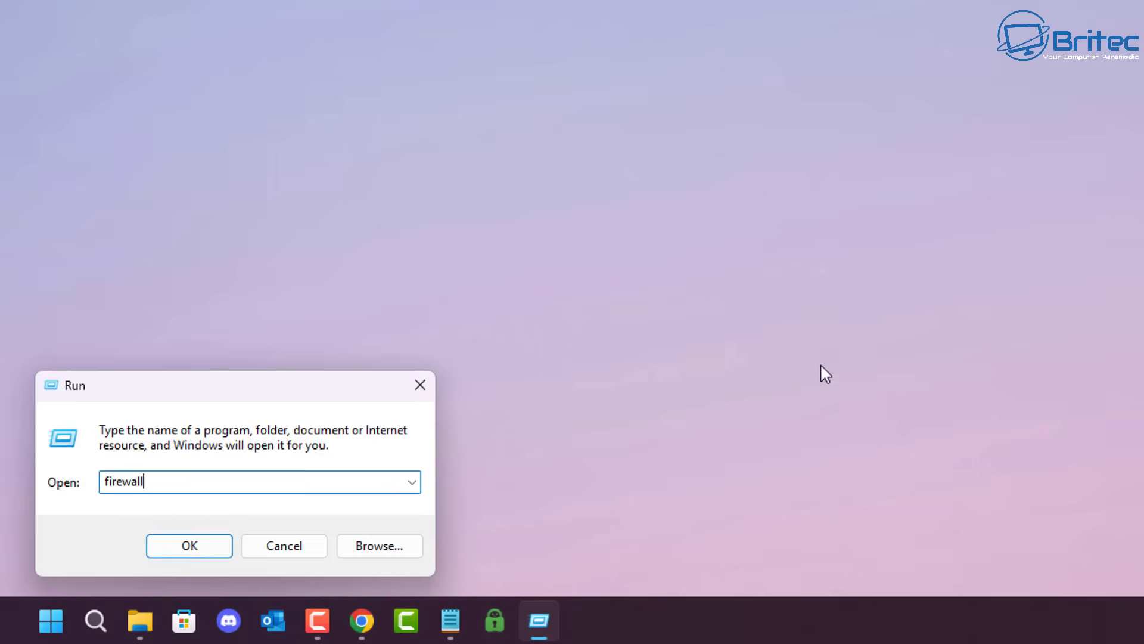
pyautogui.write('.')
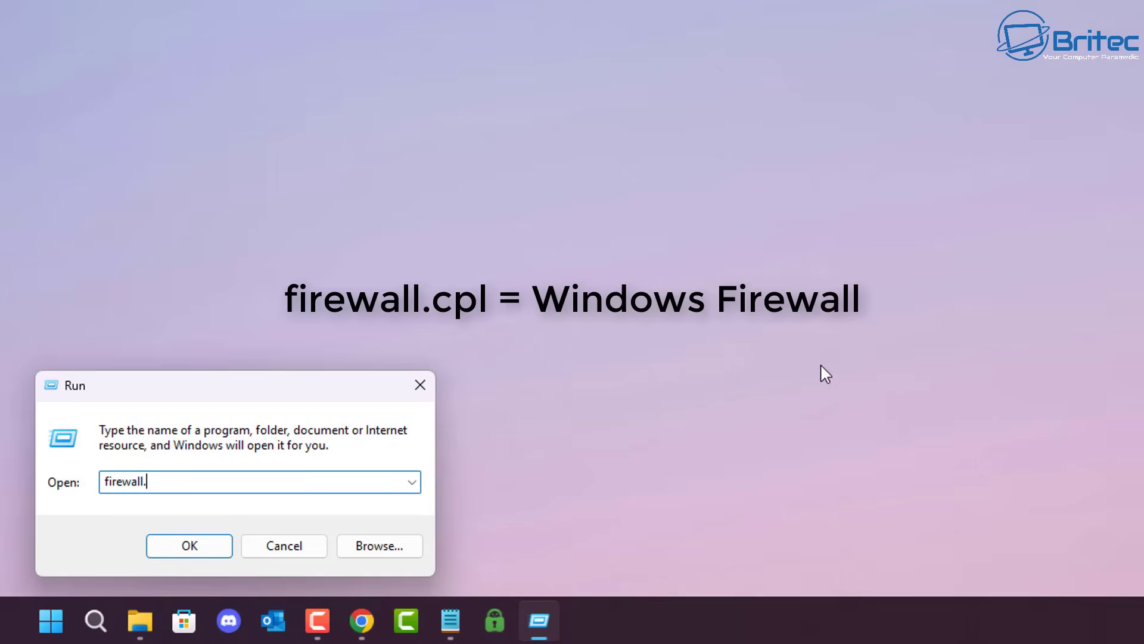
pyautogui.write('cpl')
# Open Windows Defender Firewall via firewall.cpl, then enter dccw in the Run box.
pyautogui.press('Return')
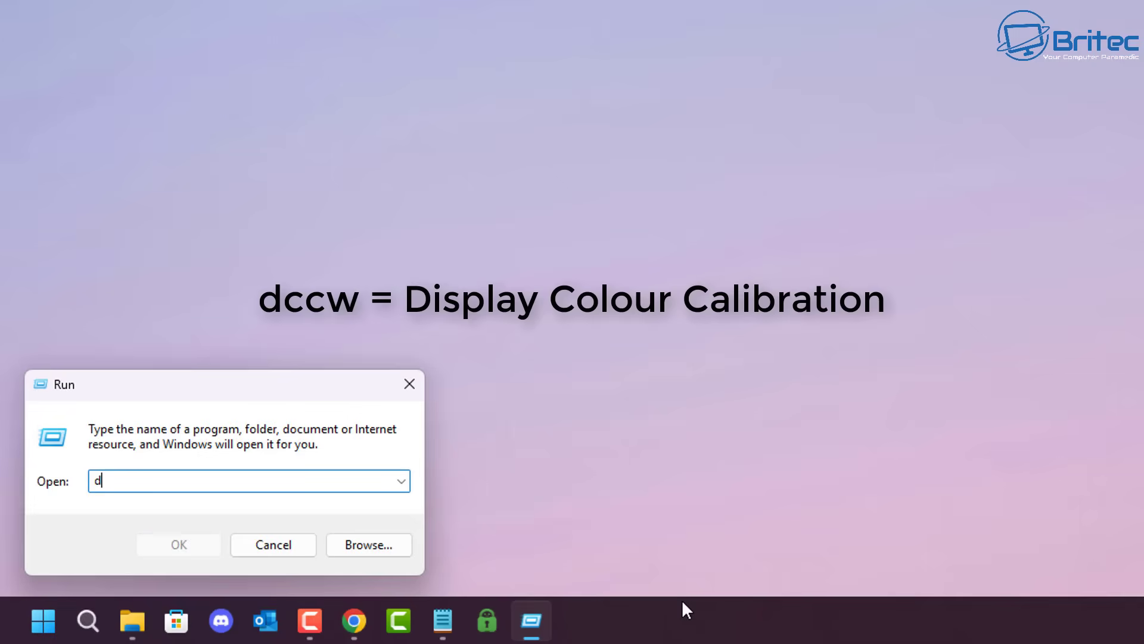
pyautogui.write('ccw')
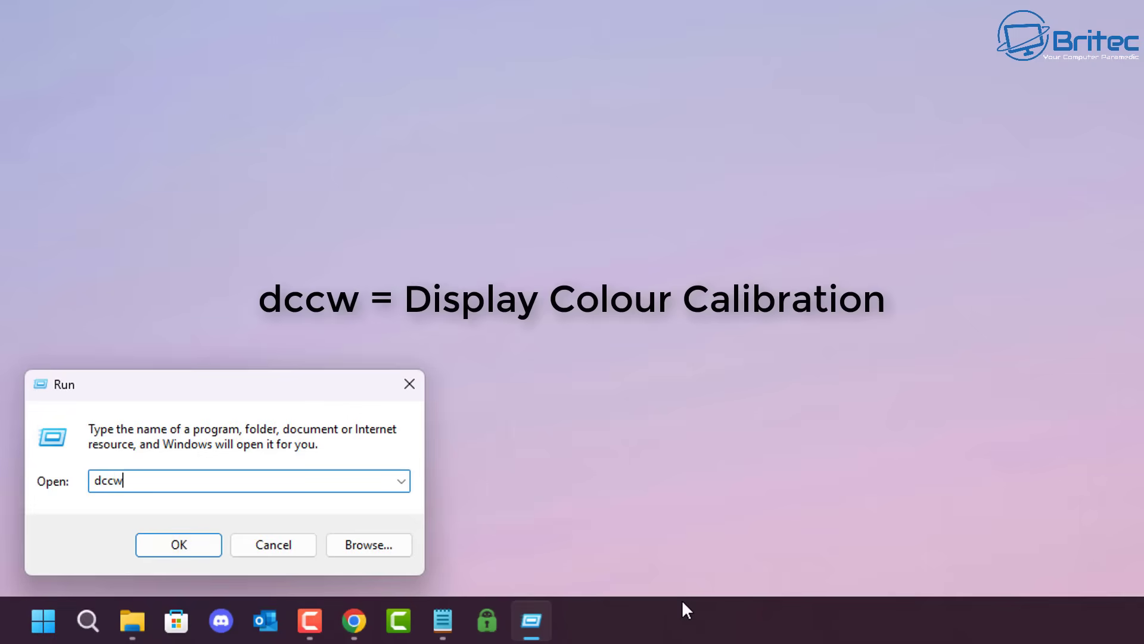
# Launch dccw and advance Display Colour Calibration past its welcome page.
pyautogui.click(189, 549)
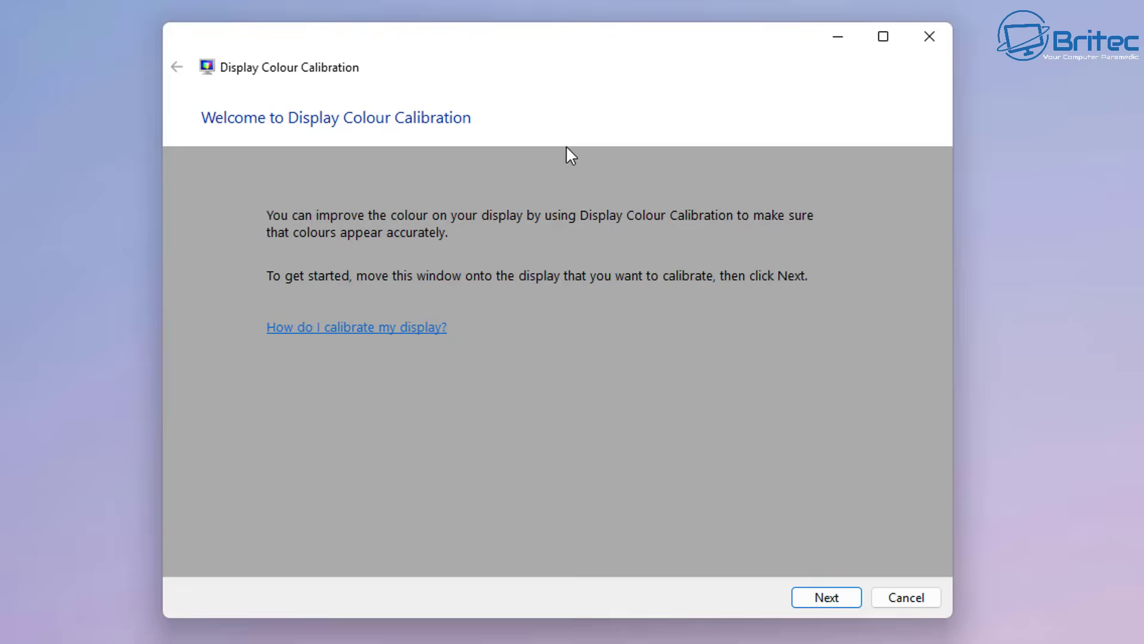
pyautogui.click(822, 598)
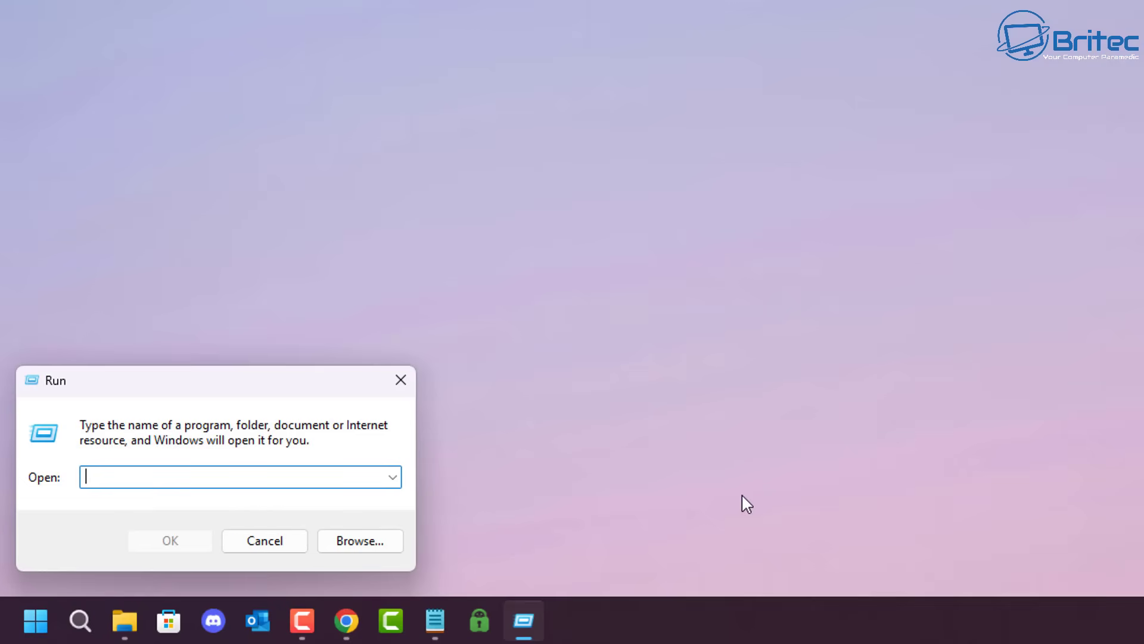
pyautogui.write('disk')
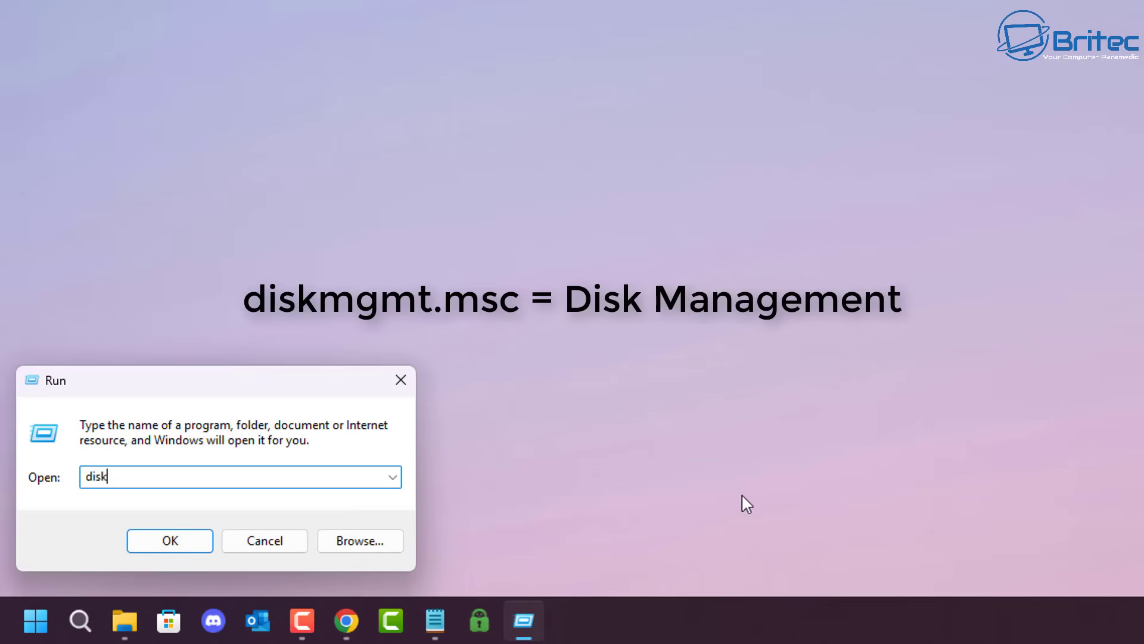
pyautogui.write('mgmt')
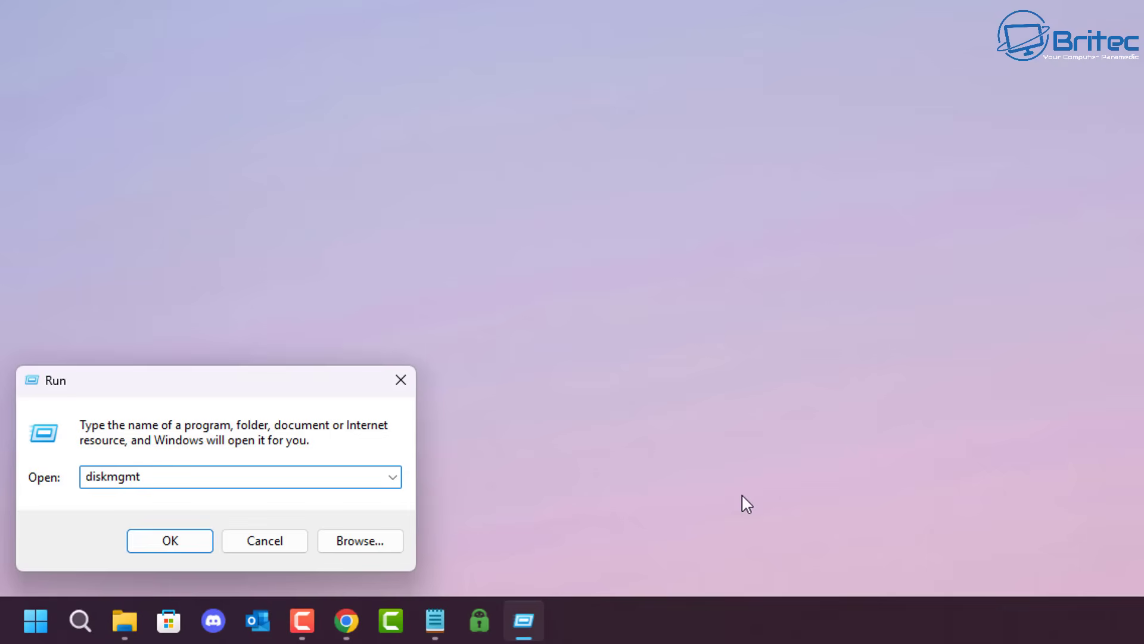
pyautogui.write('.msc')
pyautogui.press('Return')
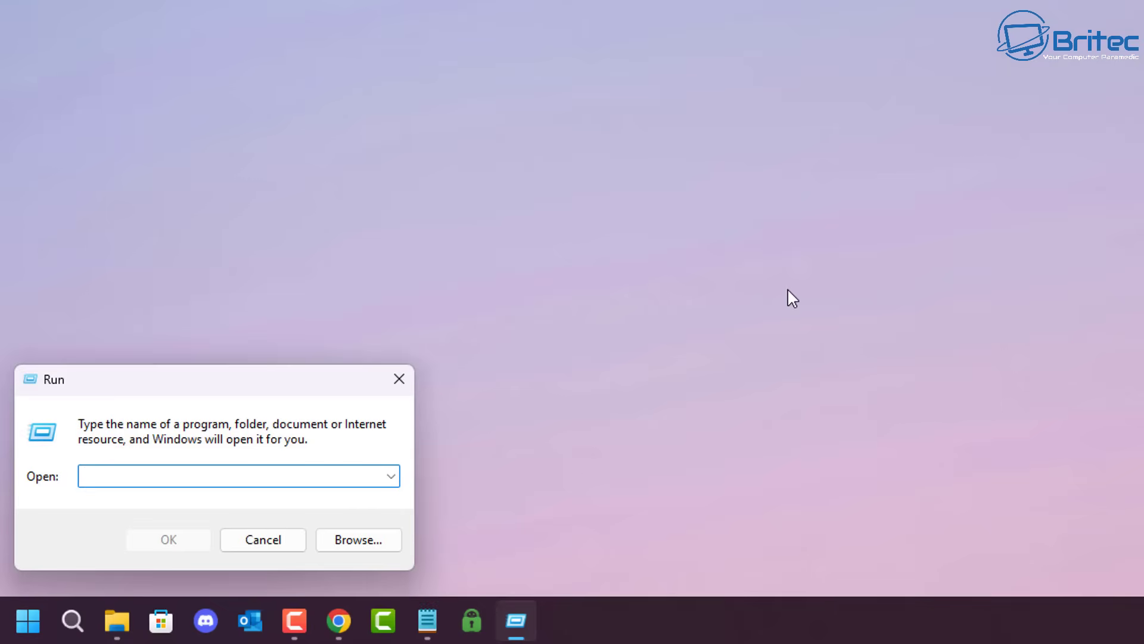
# Open Device Manager with devmgmt.msc to view the hardware categories, then close it.
pyautogui.write('dev')
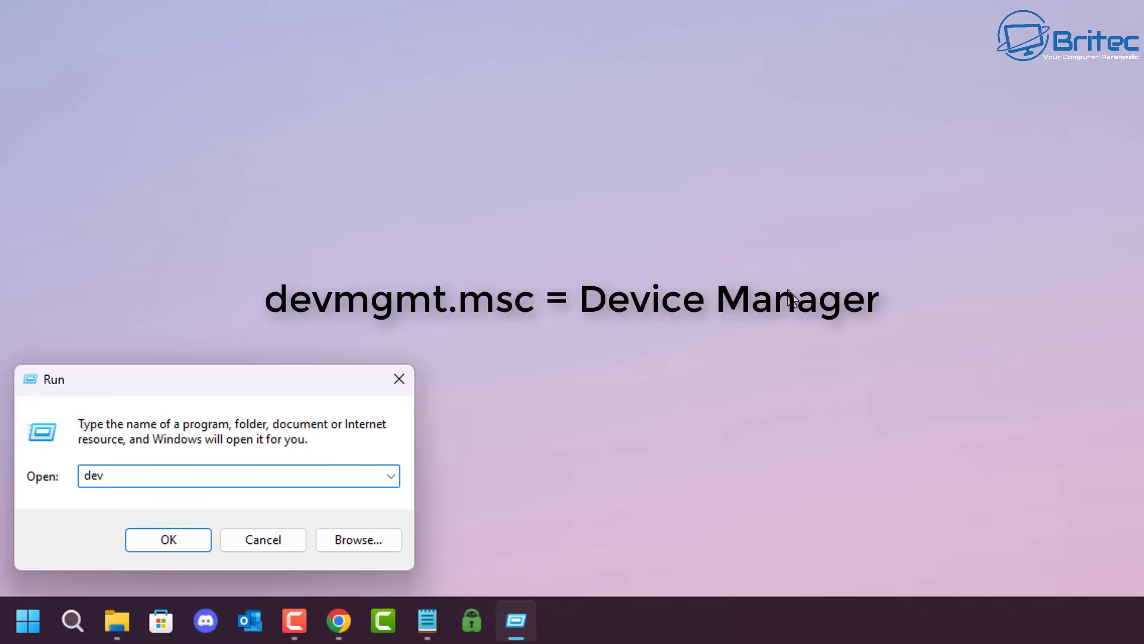
pyautogui.write('mgmt.msc')
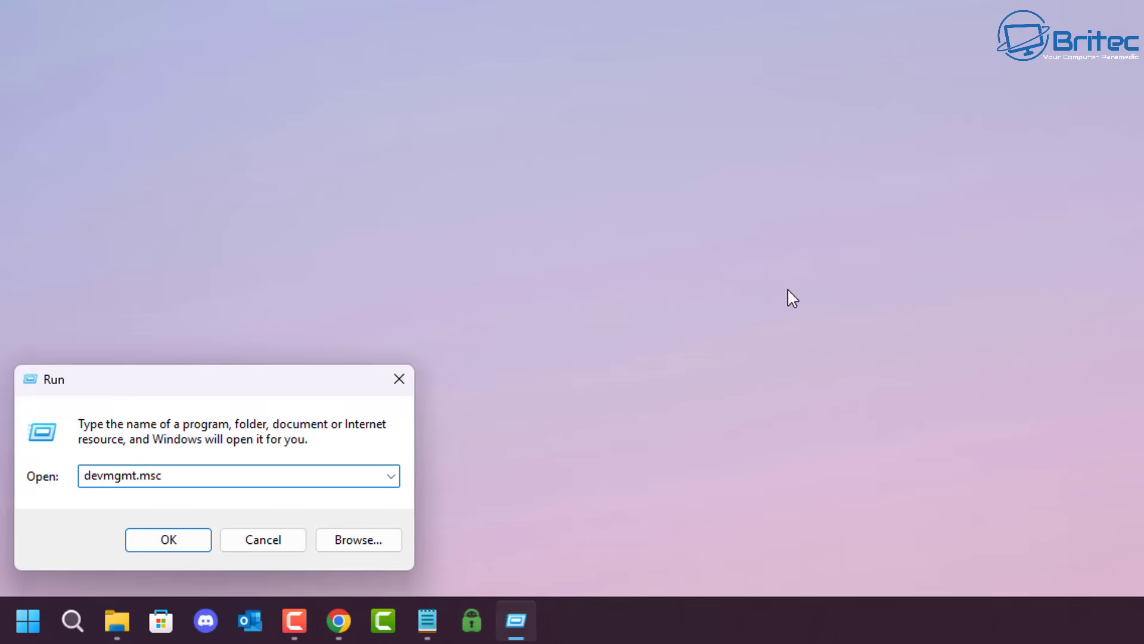
pyautogui.press('Return')
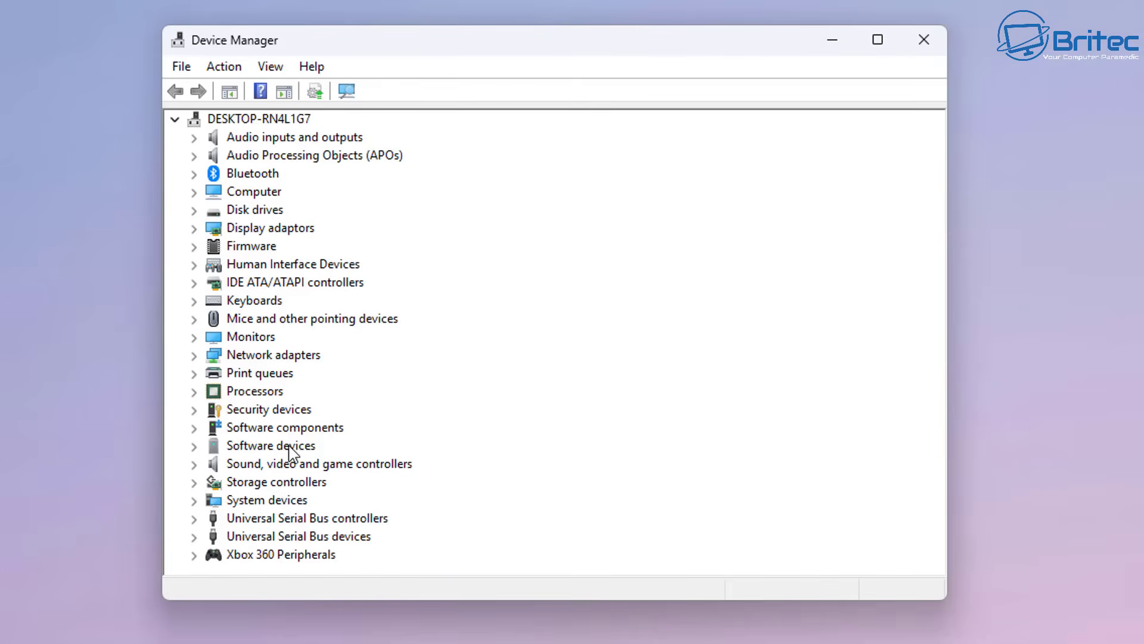
pyautogui.click(934, 34)
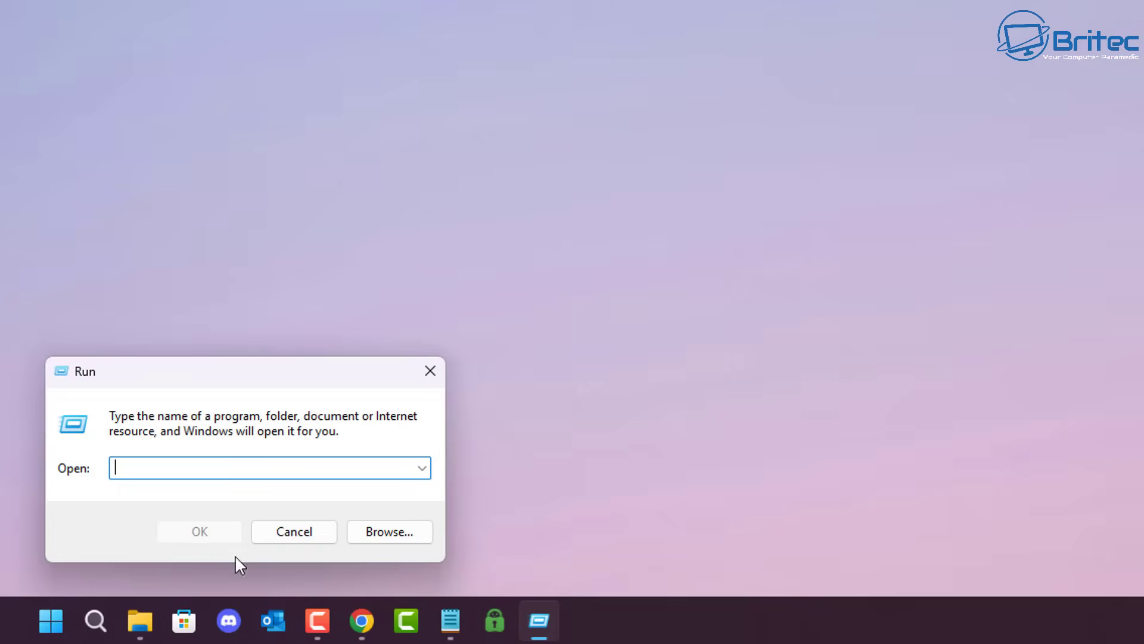
# Launch msconfig and try Diagnostic and Selective startup before returning to Normal startup.
pyautogui.write('msconfig')
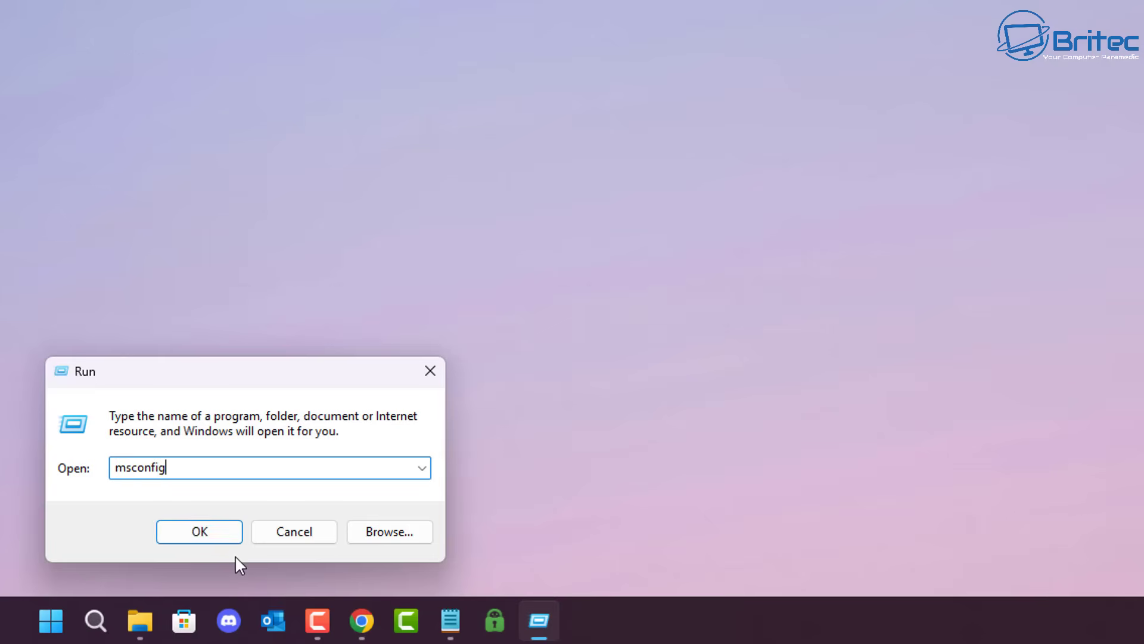
pyautogui.press('Return')
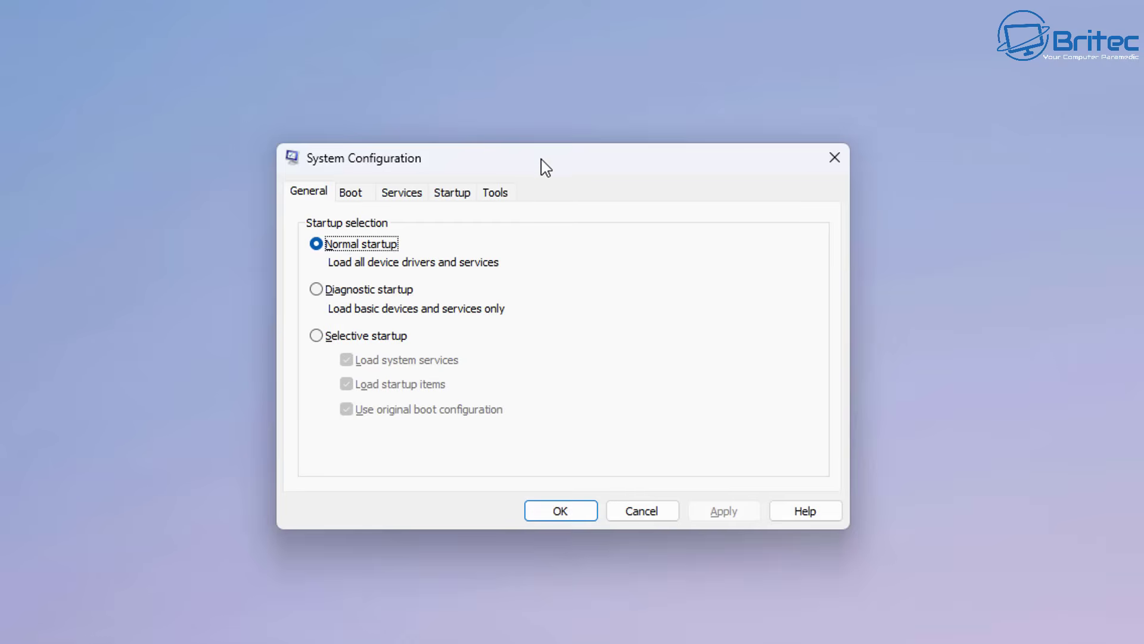
pyautogui.click(316, 289)
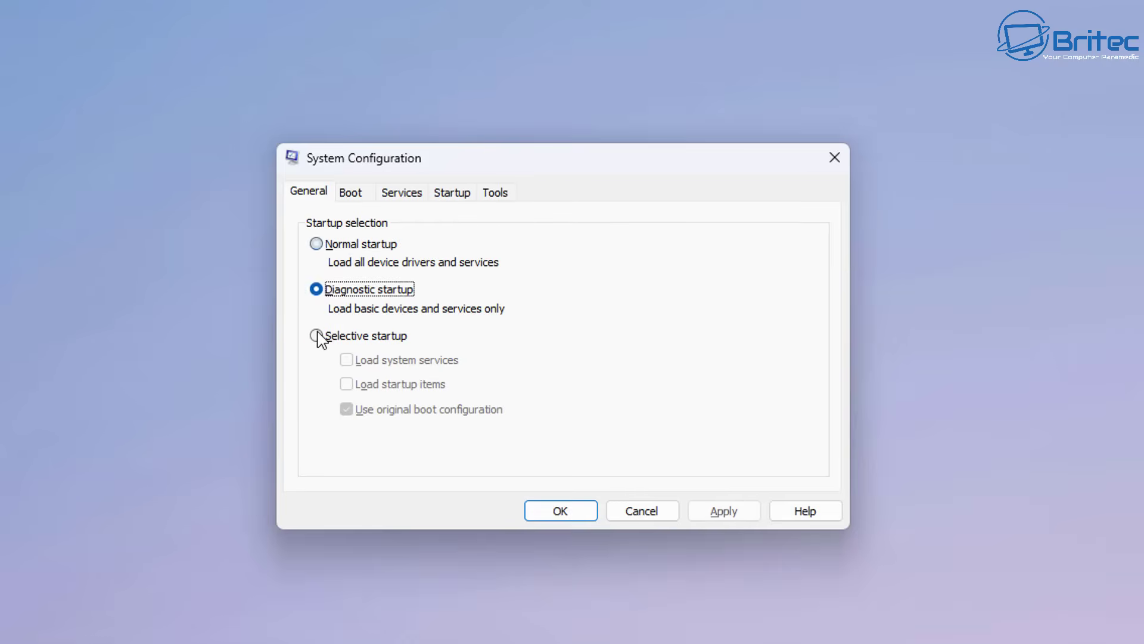
pyautogui.click(316, 335)
pyautogui.click(316, 244)
# Browse the Boot, Services and Startup tabs, ending back on General.
pyautogui.click(350, 193)
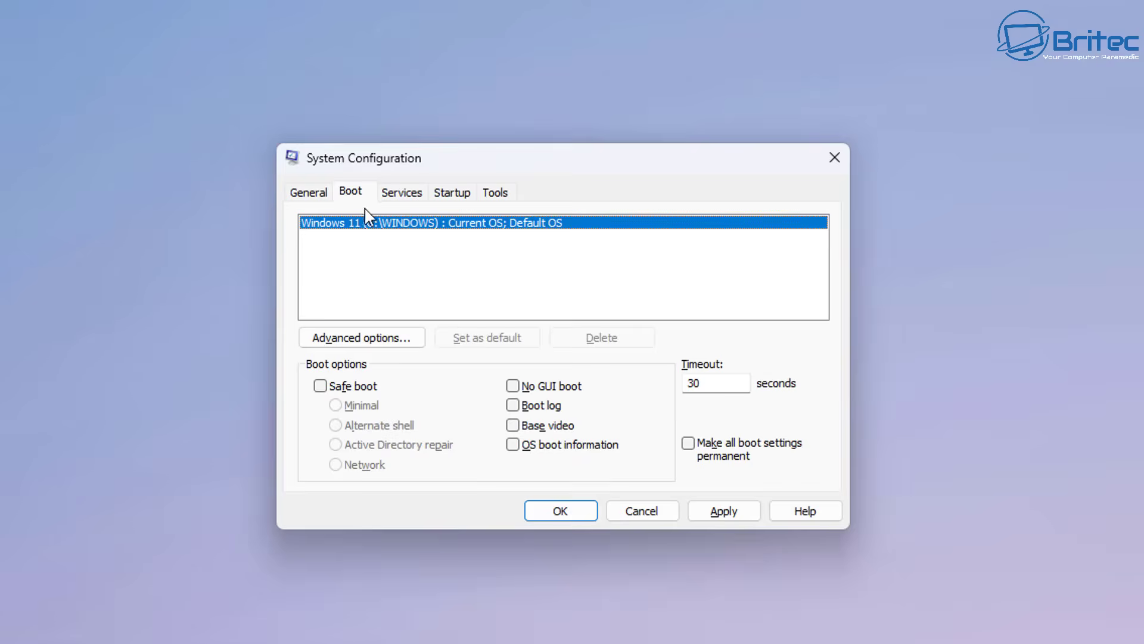
pyautogui.click(405, 191)
pyautogui.click(448, 194)
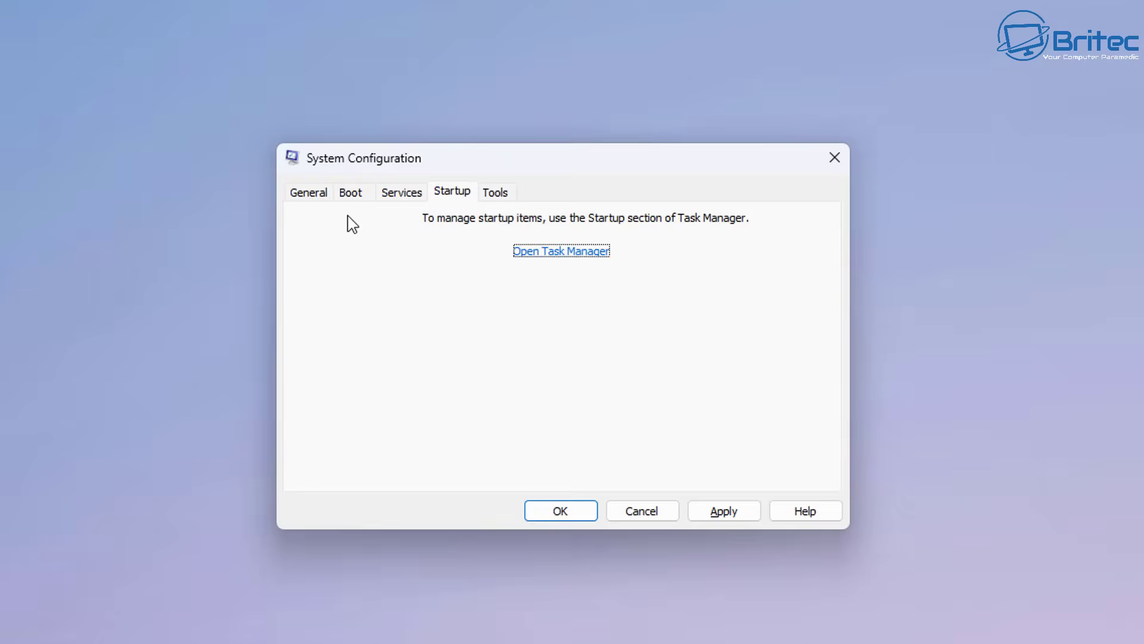
pyautogui.click(304, 193)
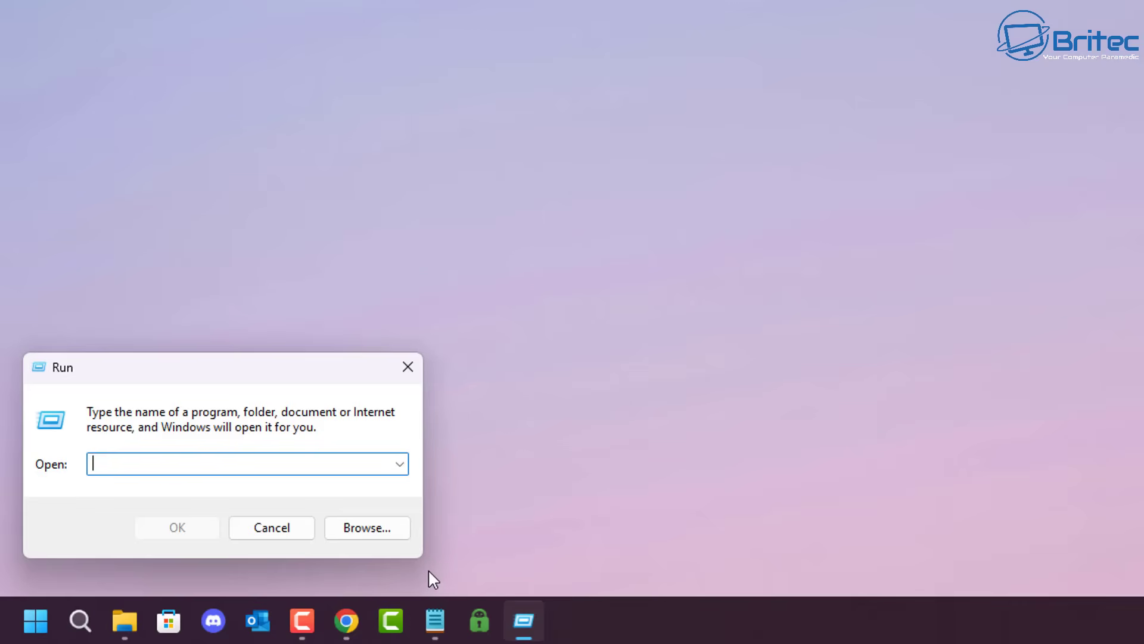
# Open Local Security Policy with secpol.msc and select Public Key Policies in the tree.
pyautogui.write('secpol.msc')
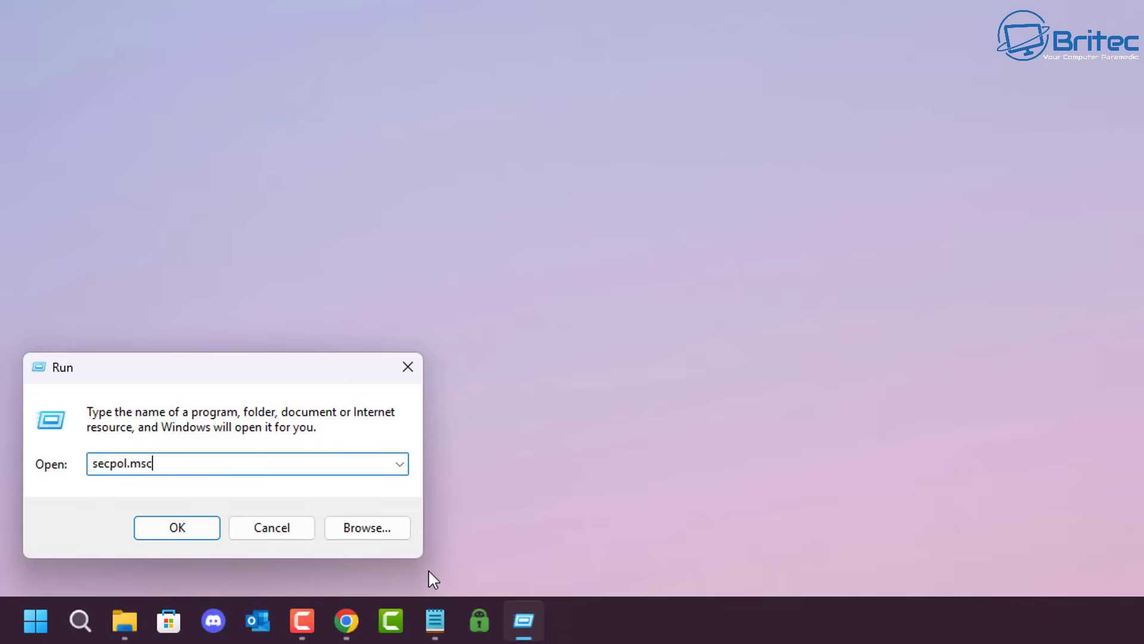
pyautogui.press('Return')
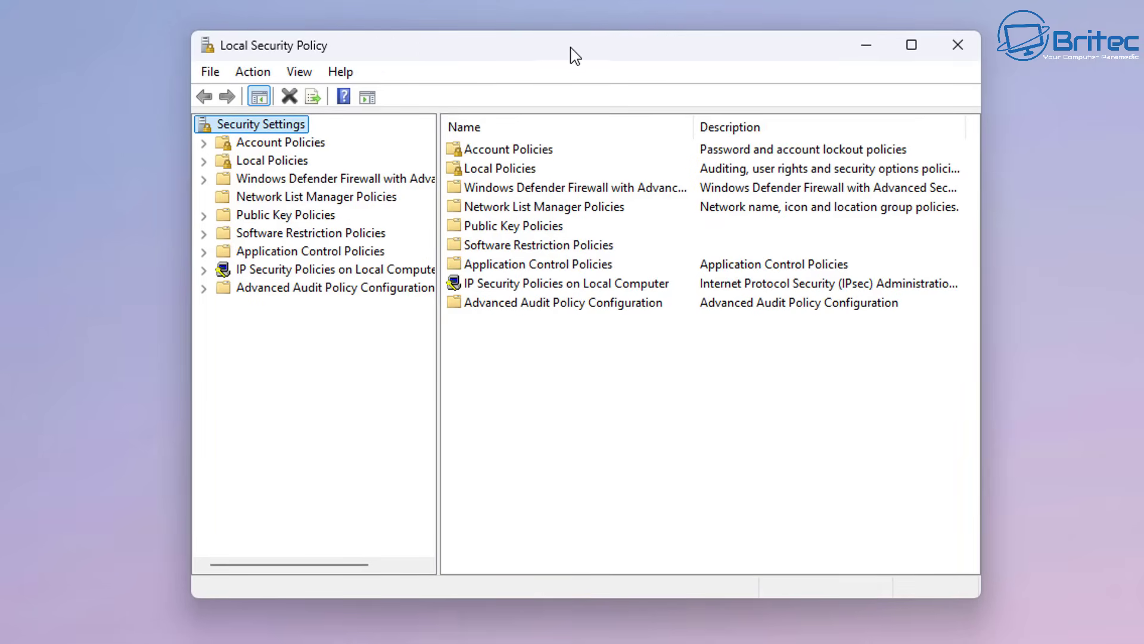
pyautogui.moveTo(564, 48); pyautogui.dragTo(546, 43)
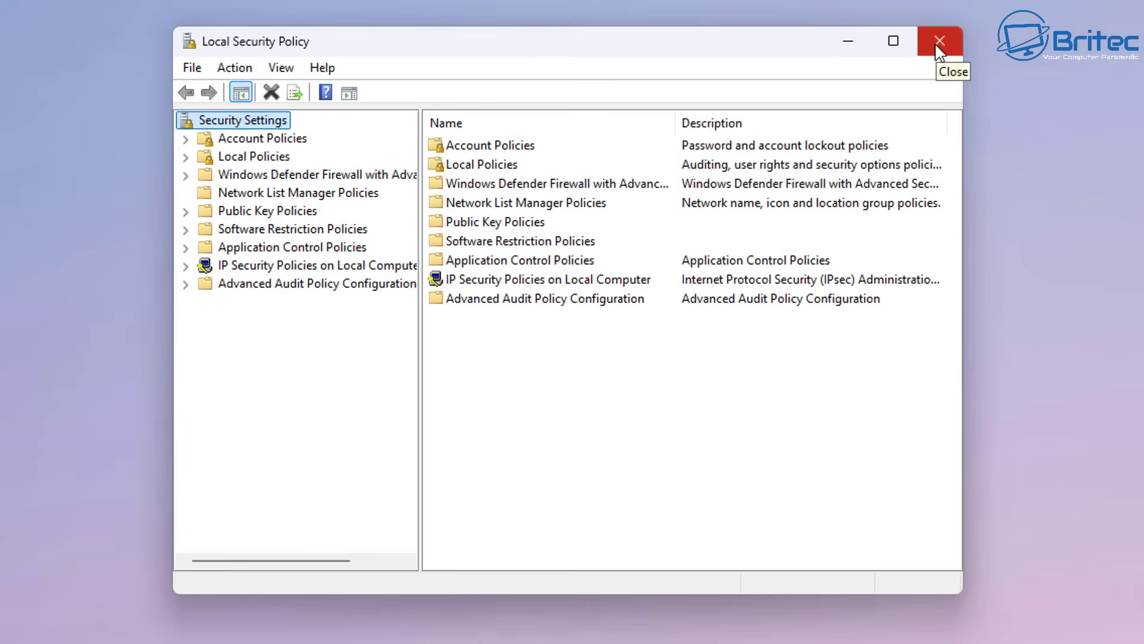
pyautogui.click(259, 216)
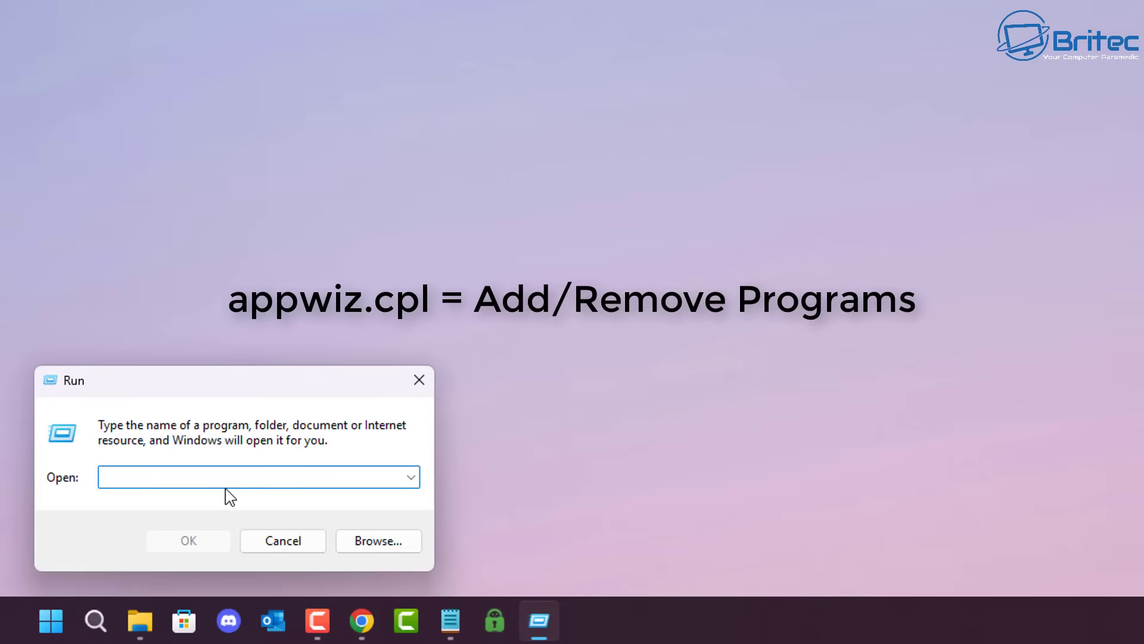
# Open Programs and Features with appwiz.cpl and scroll through the installed programs list.
pyautogui.write('ap')
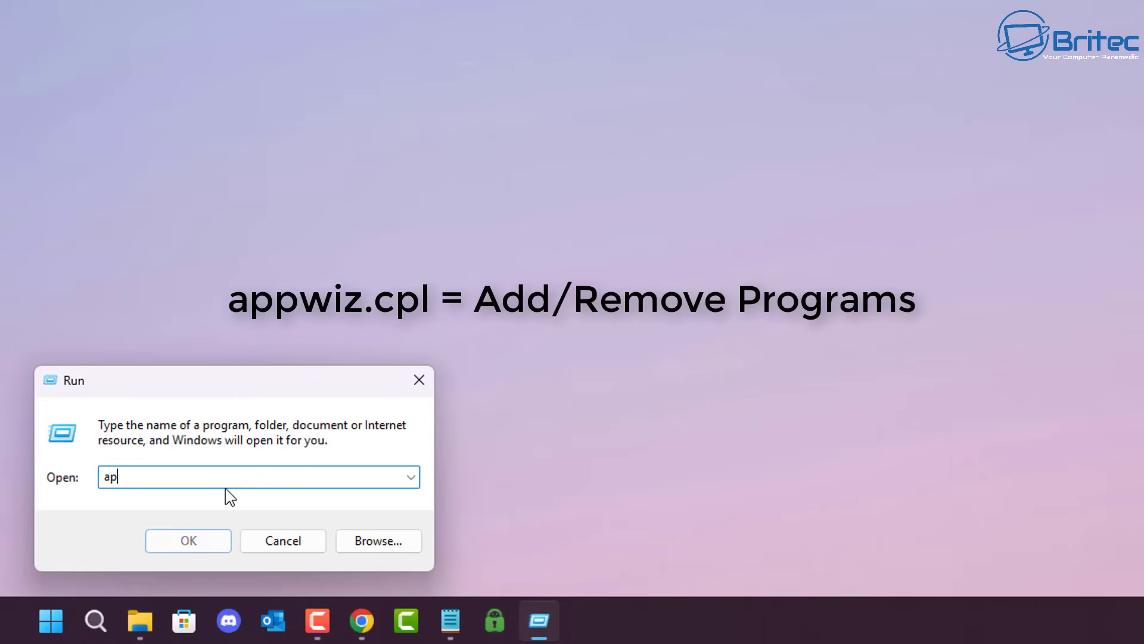
pyautogui.write('pwiz')
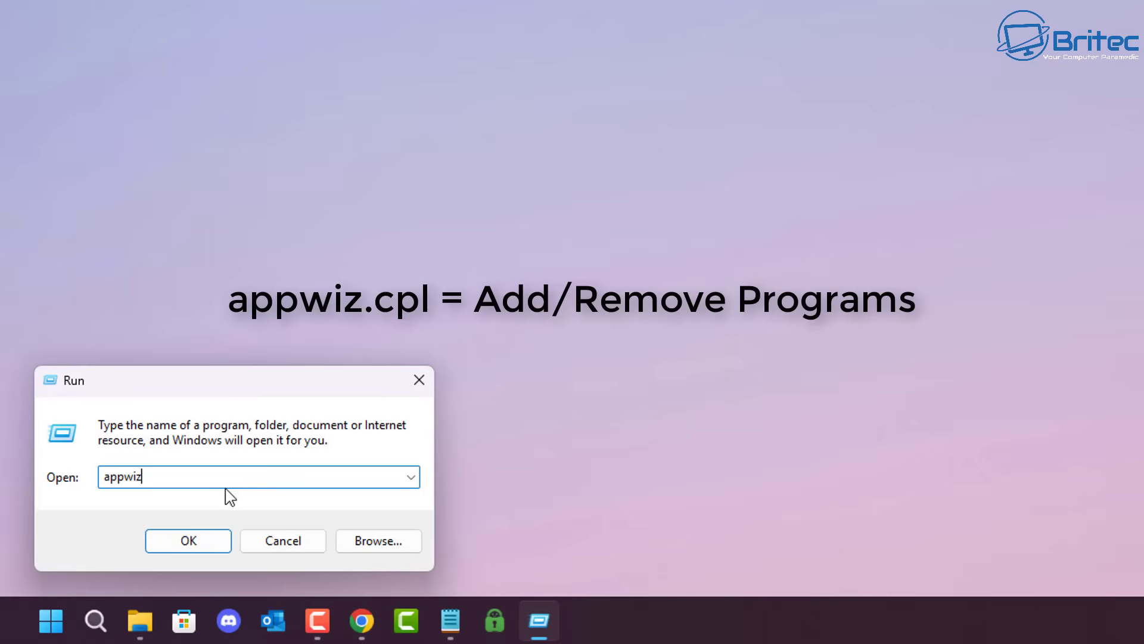
pyautogui.write('.cpl')
pyautogui.press('Return')
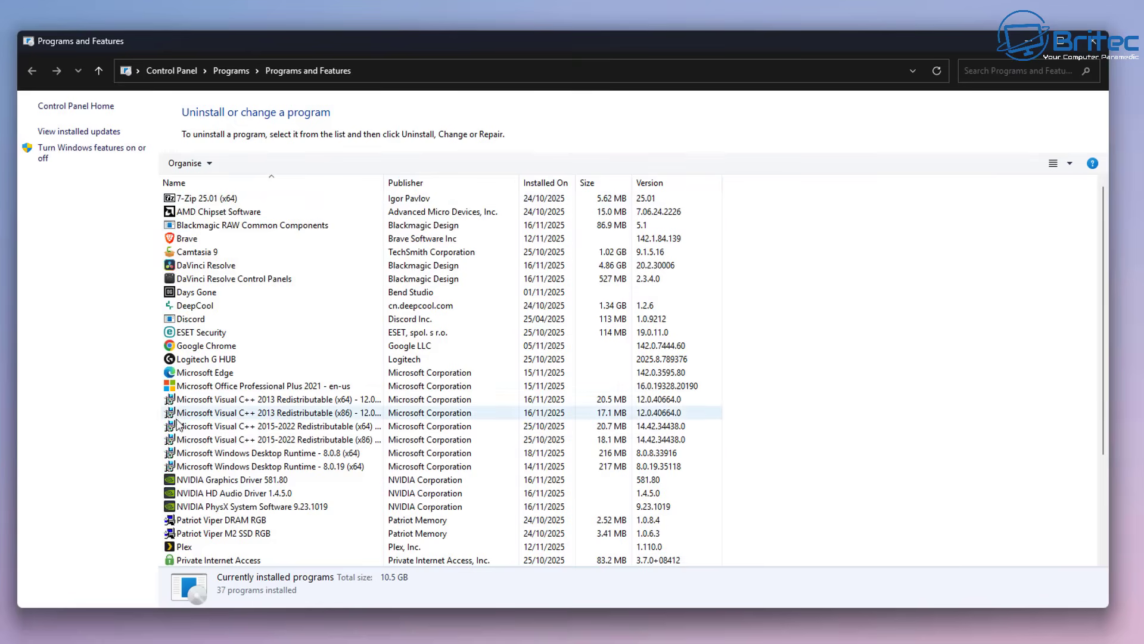
pyautogui.scroll(-1, 231, 472)
pyautogui.scroll(-2, 232, 473)
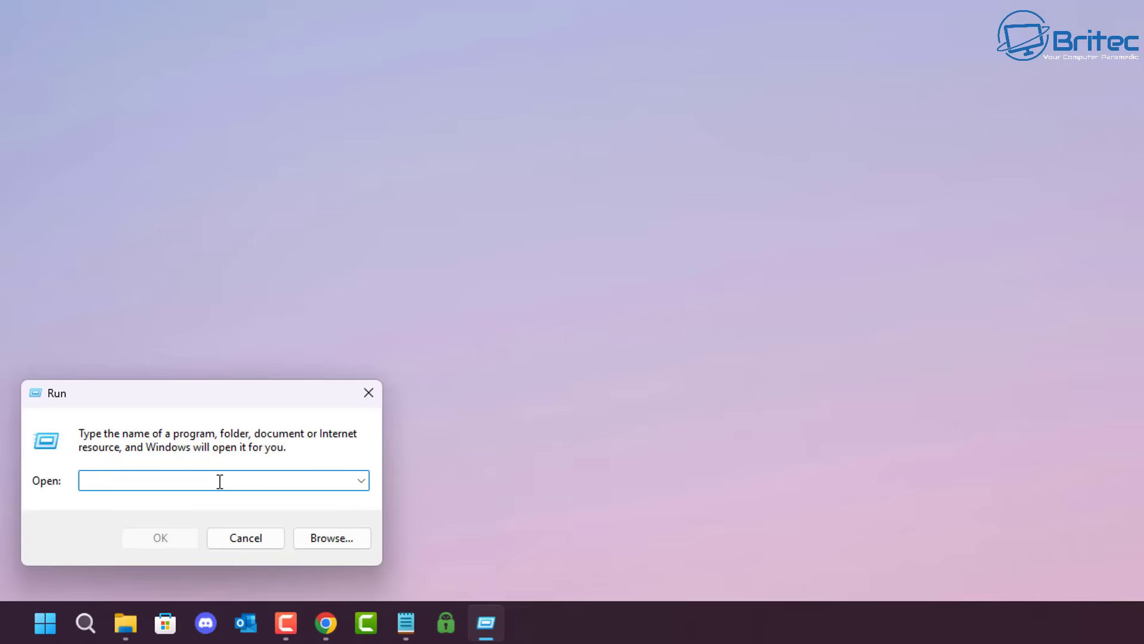
# Launch inetcpl.cpl, view the Security, Privacy, Content, Connections, Programs and Advanced tabs, then close it.
pyautogui.write('inet')
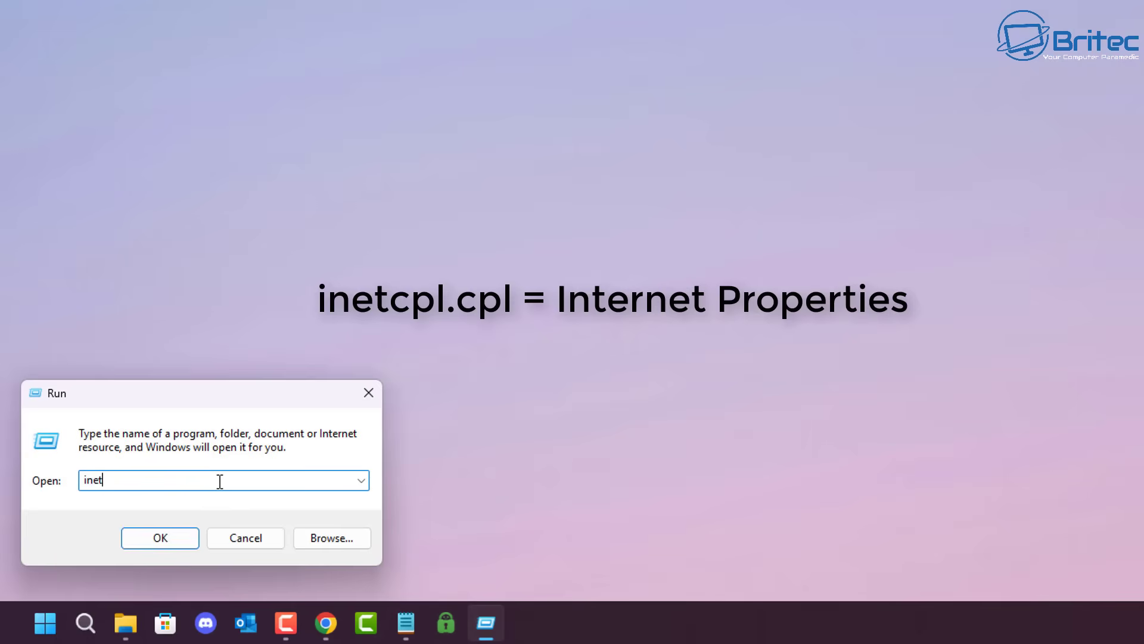
pyautogui.write('cpl.cpl')
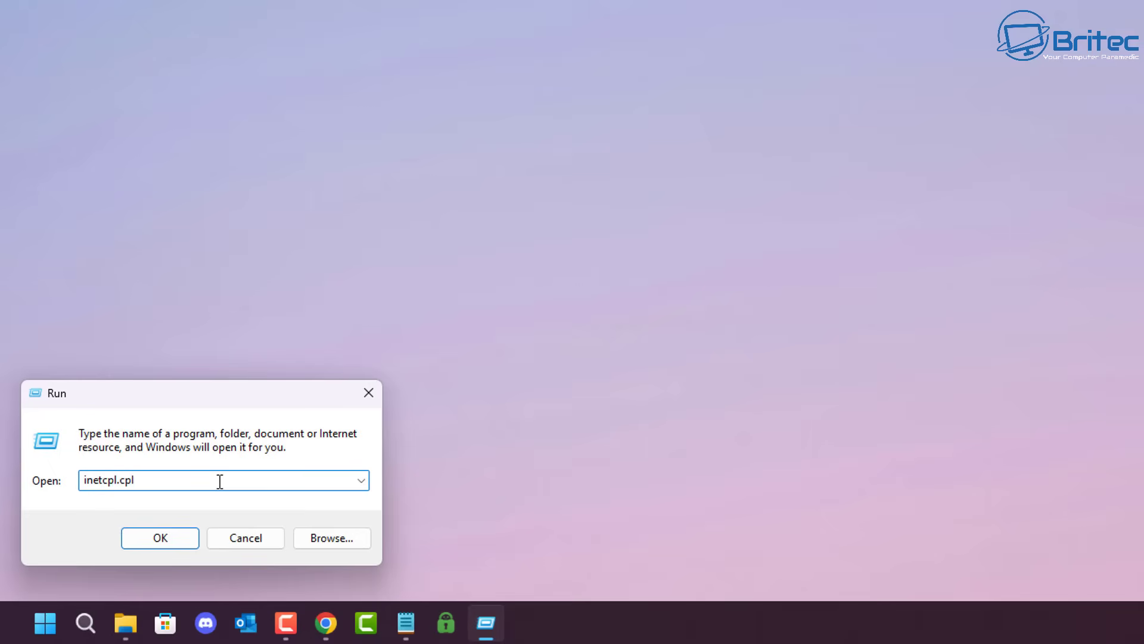
pyautogui.press('Return')
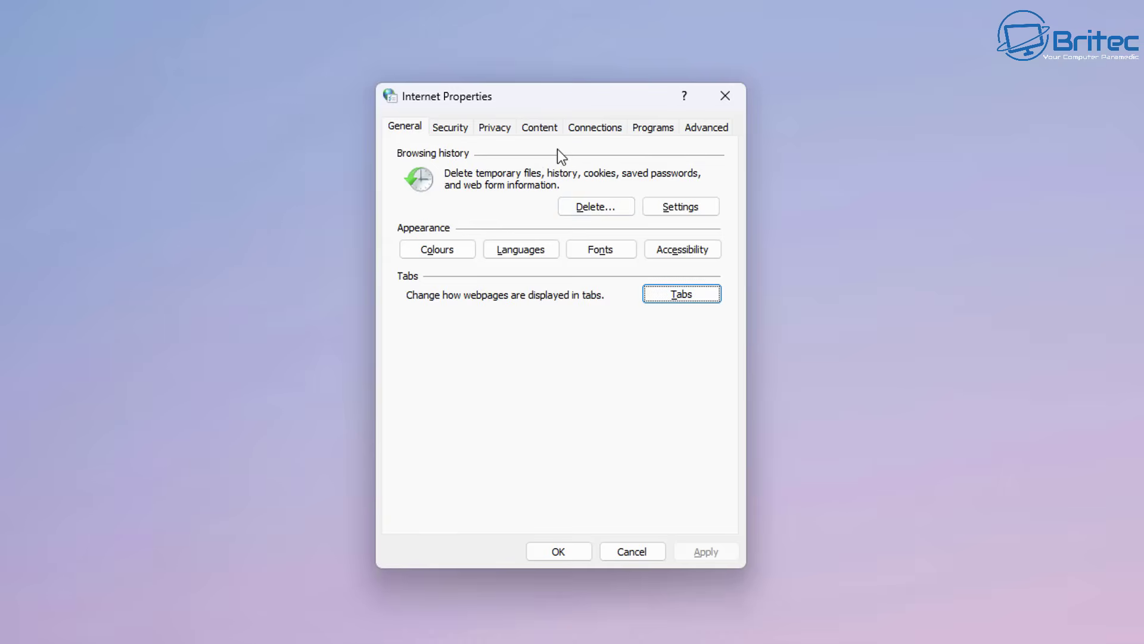
pyautogui.click(451, 132)
pyautogui.click(492, 132)
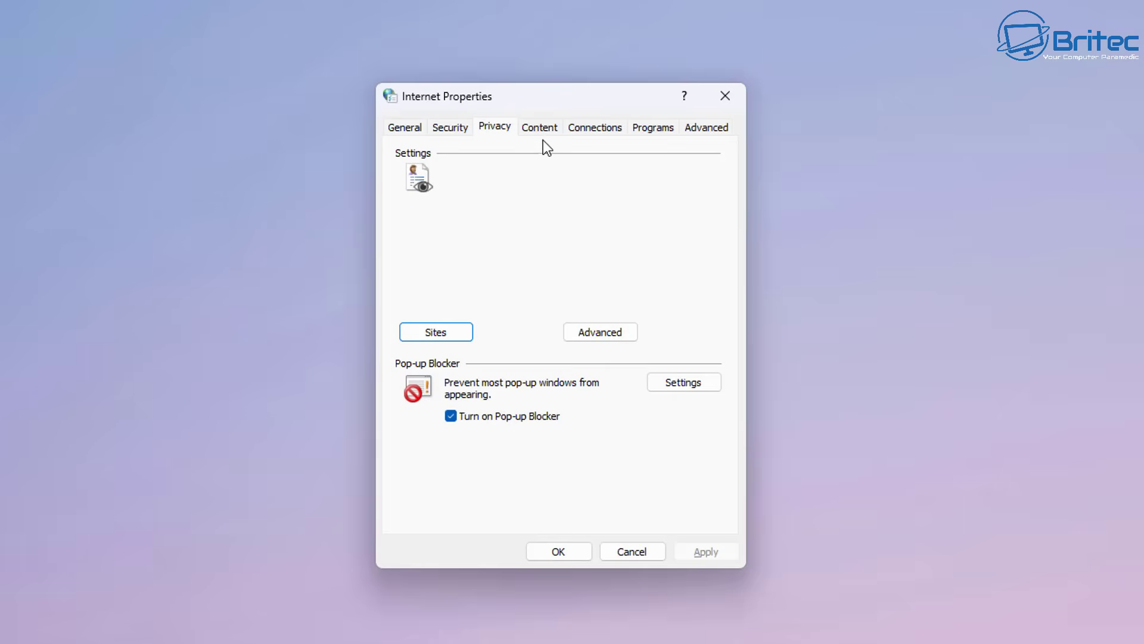
pyautogui.click(541, 129)
pyautogui.click(598, 130)
pyautogui.click(652, 131)
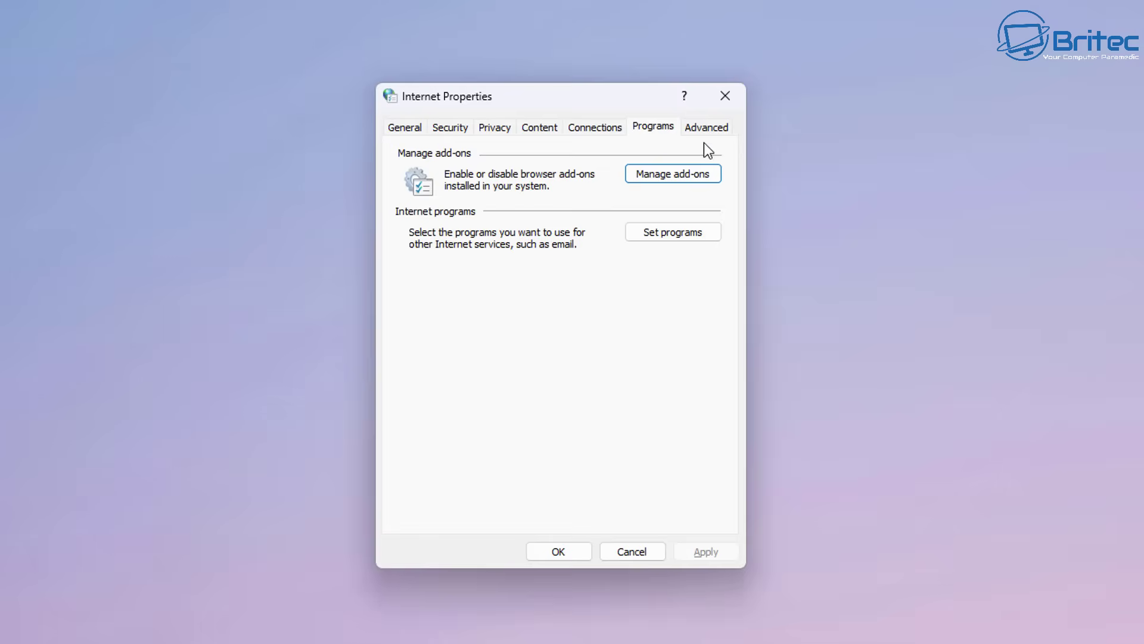
pyautogui.click(702, 128)
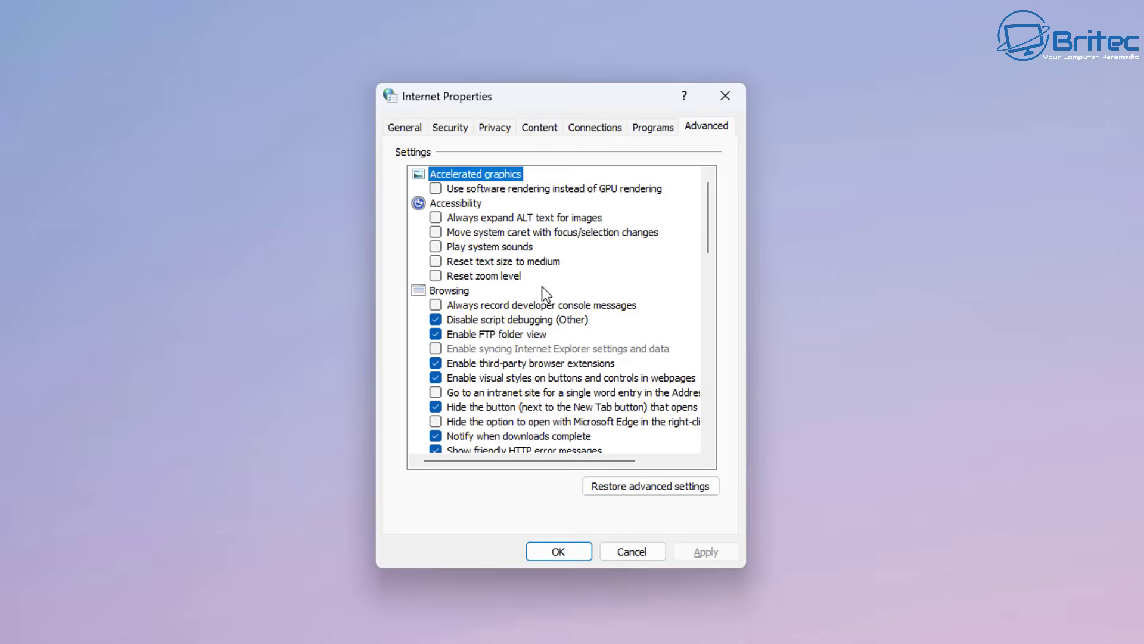
pyautogui.click(726, 96)
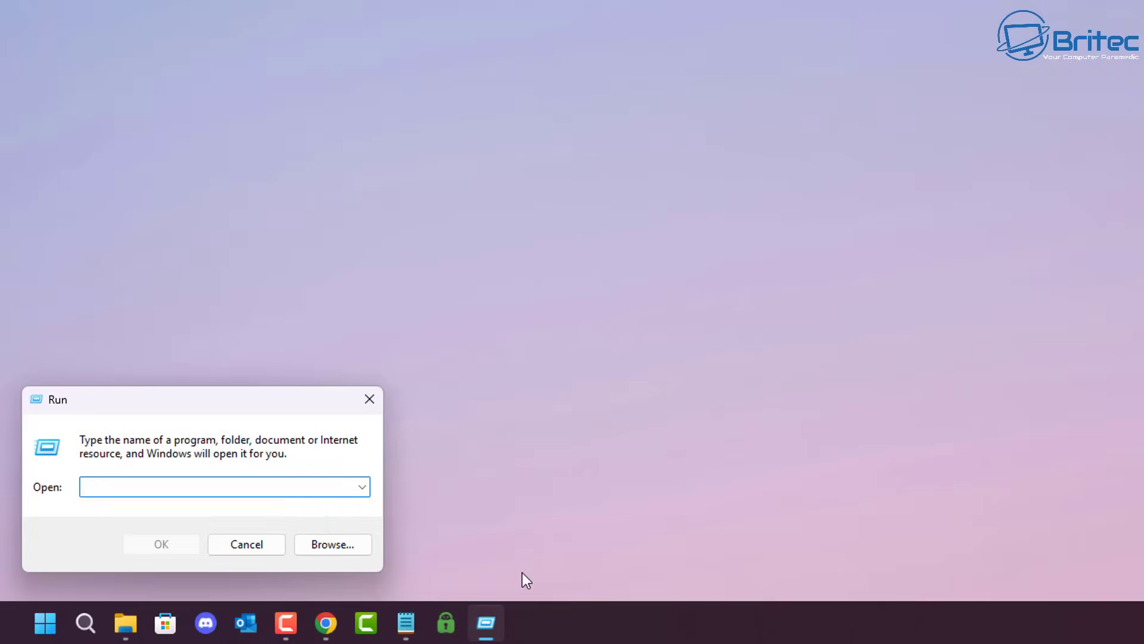
# Launch File Explorer Options with 'control folders' and review its View and Search tab settings.
pyautogui.write('co')
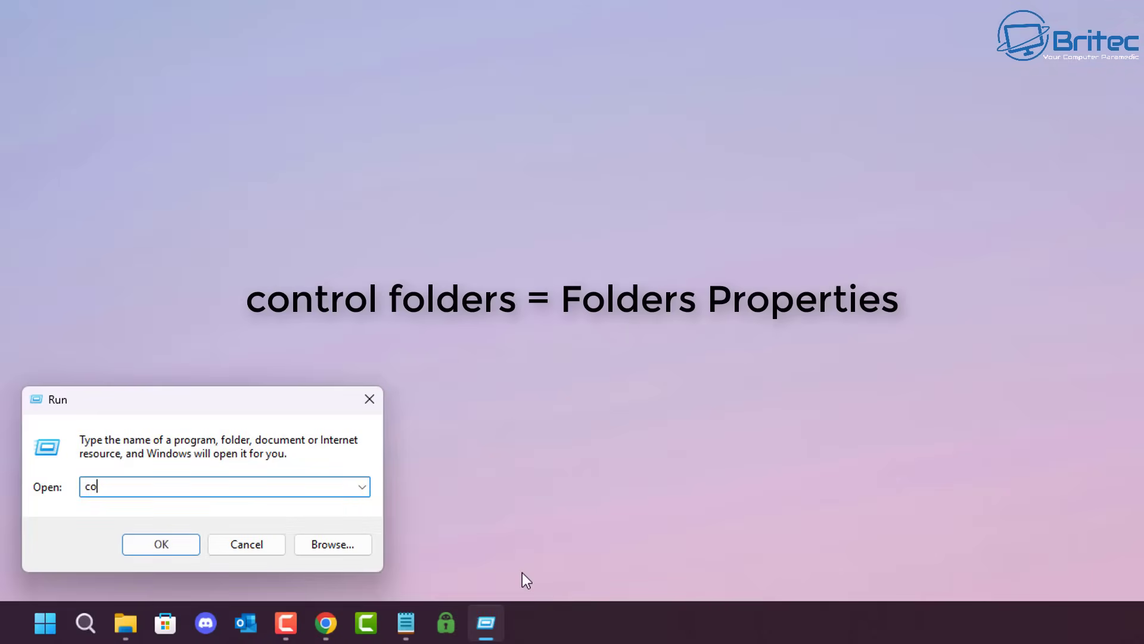
pyautogui.write('ntrol foldersd')
pyautogui.press('BackSpace')
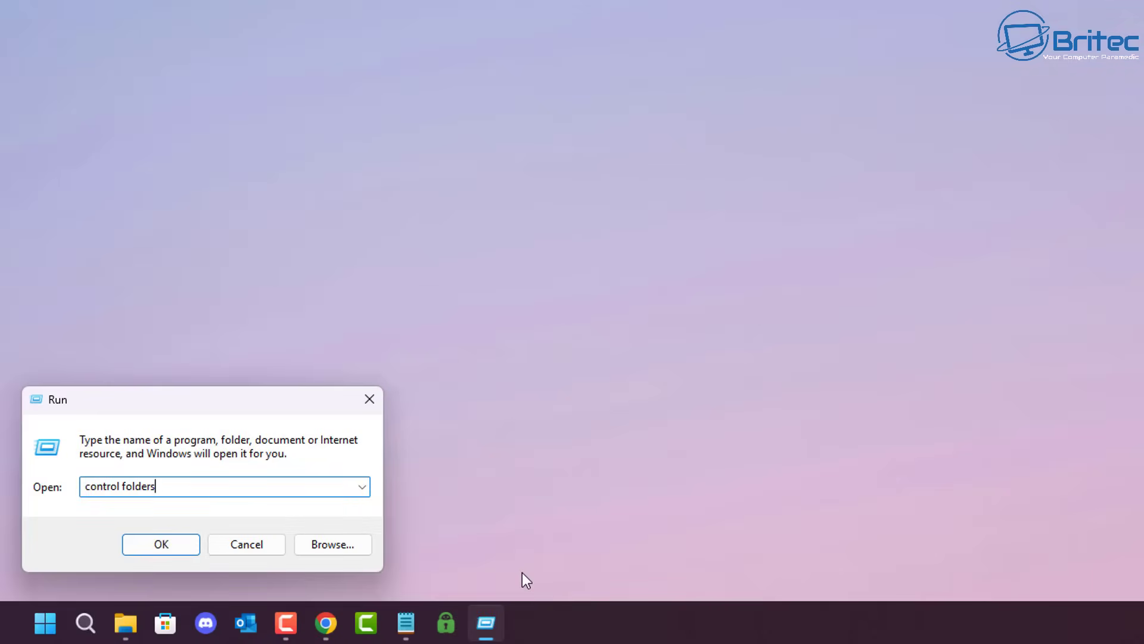
pyautogui.press('Return')
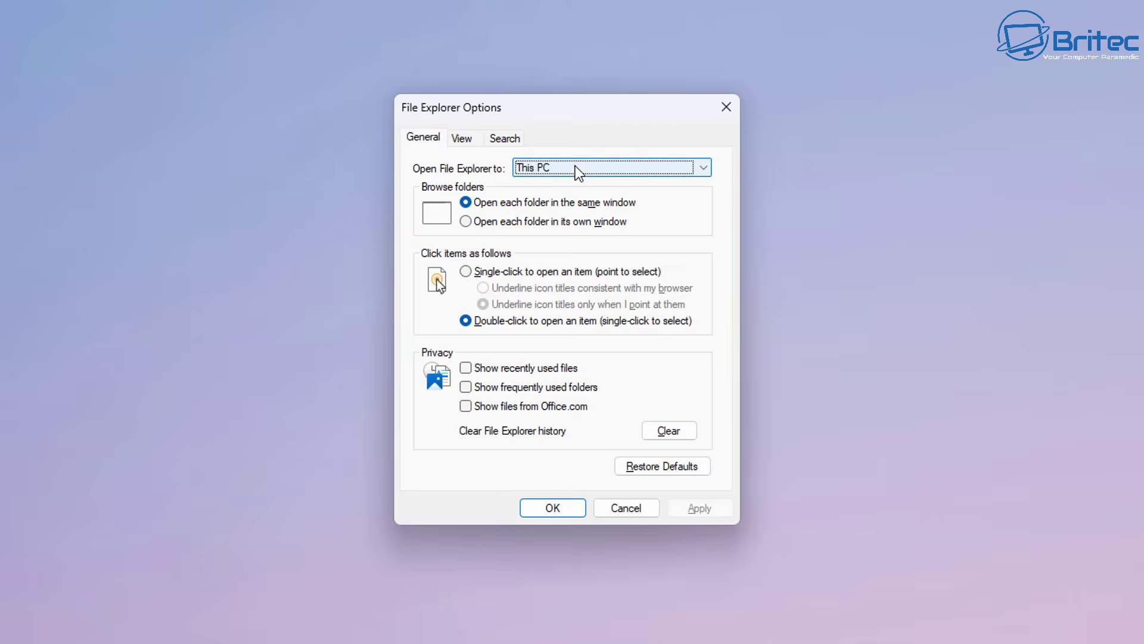
pyautogui.click(462, 139)
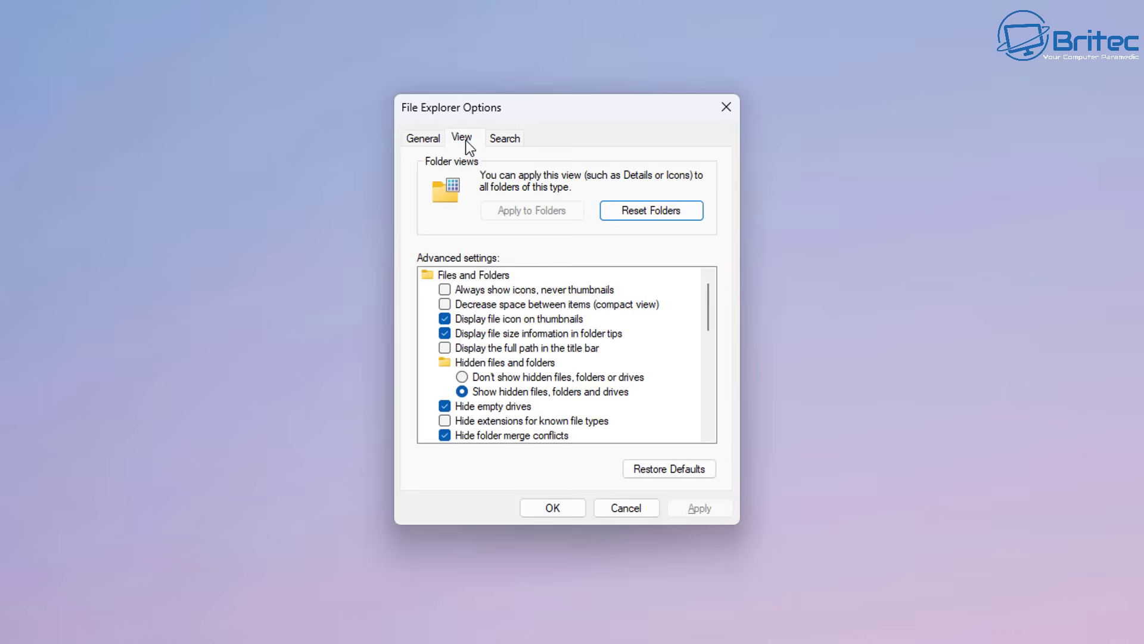
pyautogui.scroll(-5, 554, 316)
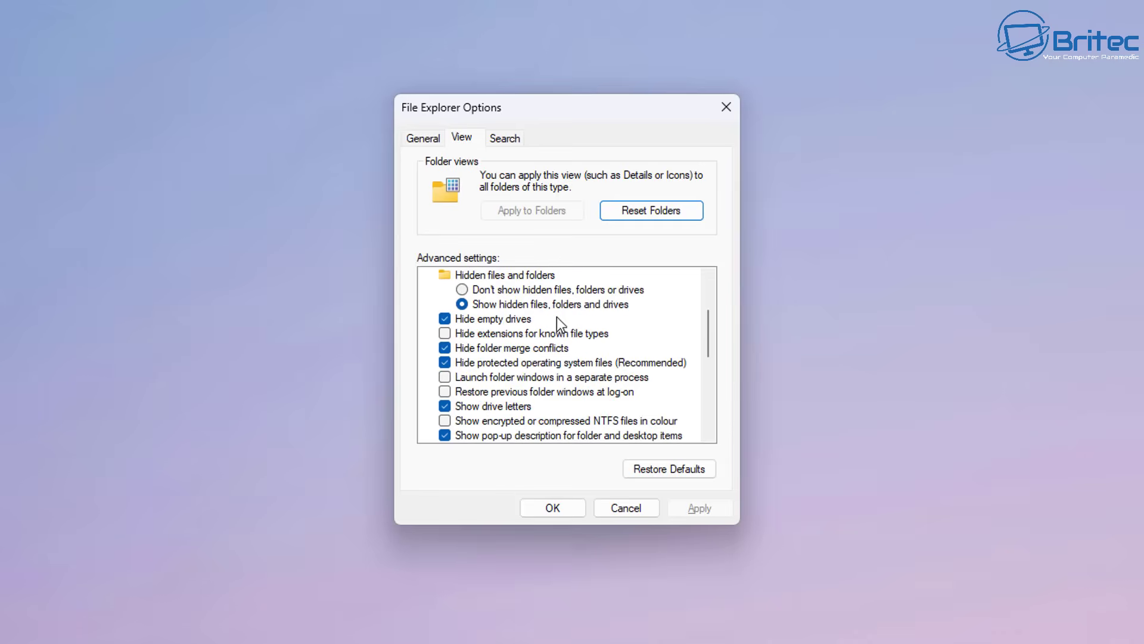
pyautogui.click(505, 139)
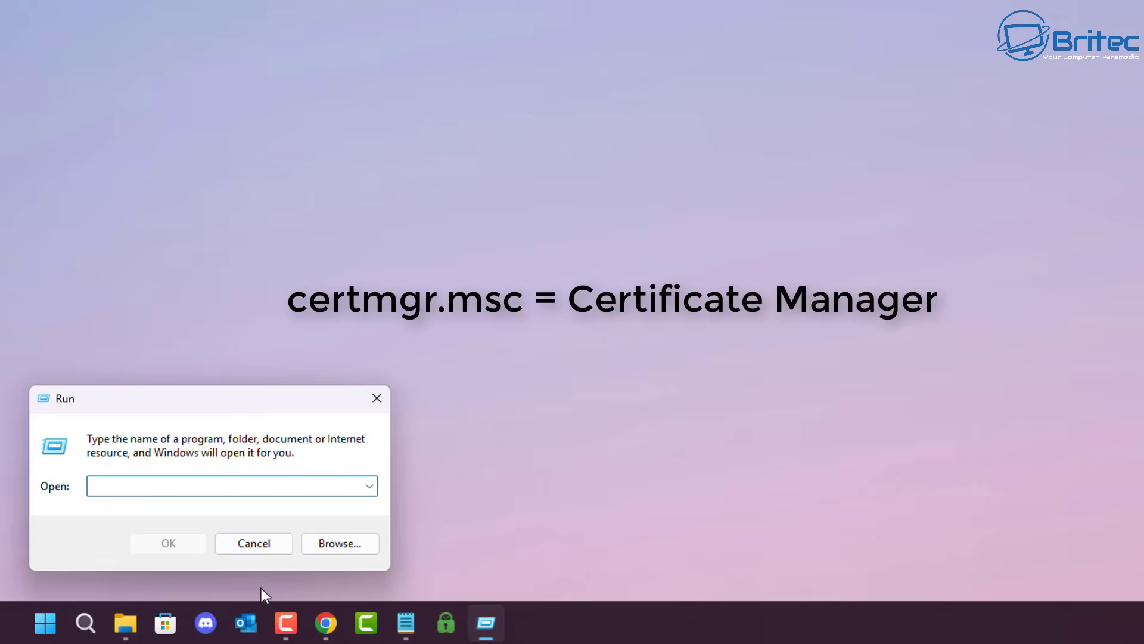
# Launch Certificate Manager for the current user with certmgr.msc from Run.
pyautogui.write('certmgr')
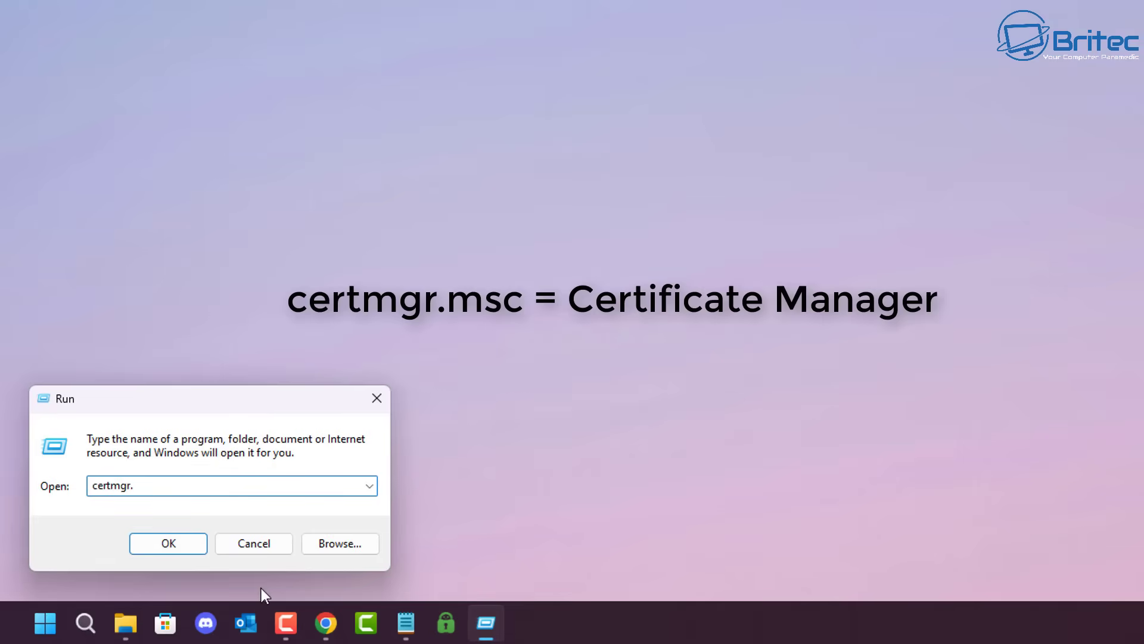
pyautogui.write('.msc')
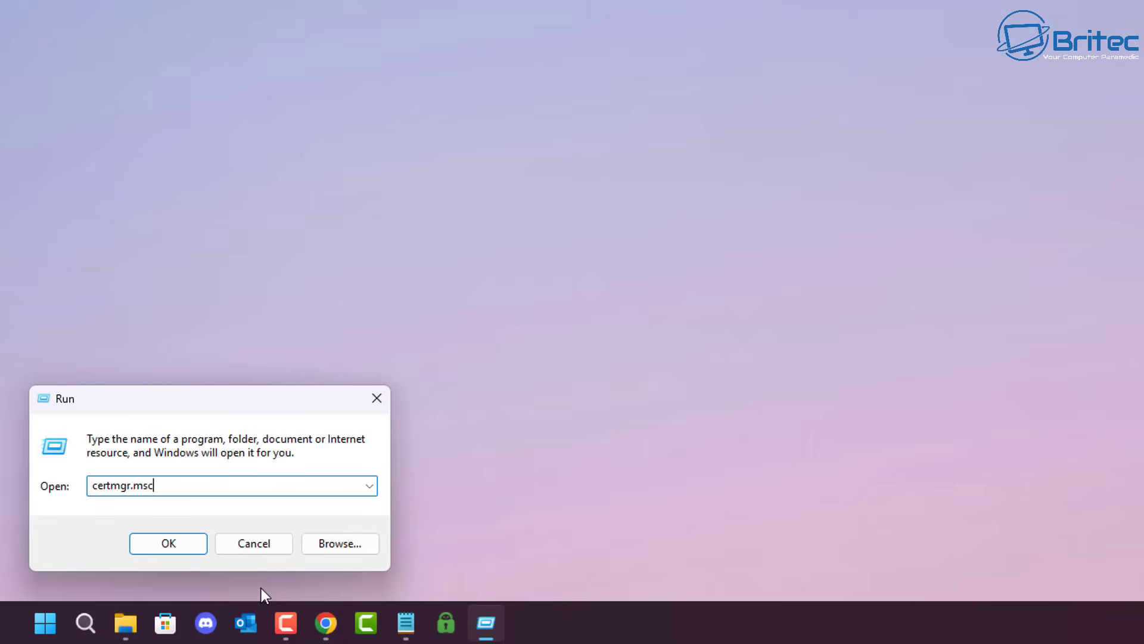
pyautogui.press('Return')
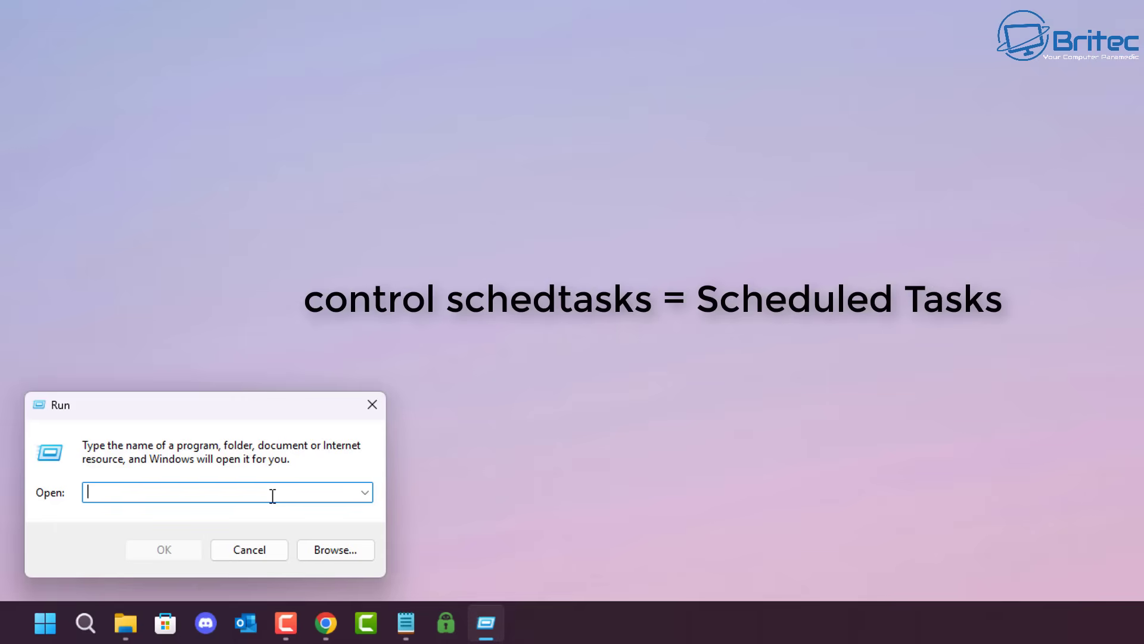
# Launch Task Scheduler with 'control schedtasks', view the Task Scheduler Library's tasks, then close it.
pyautogui.write('control')
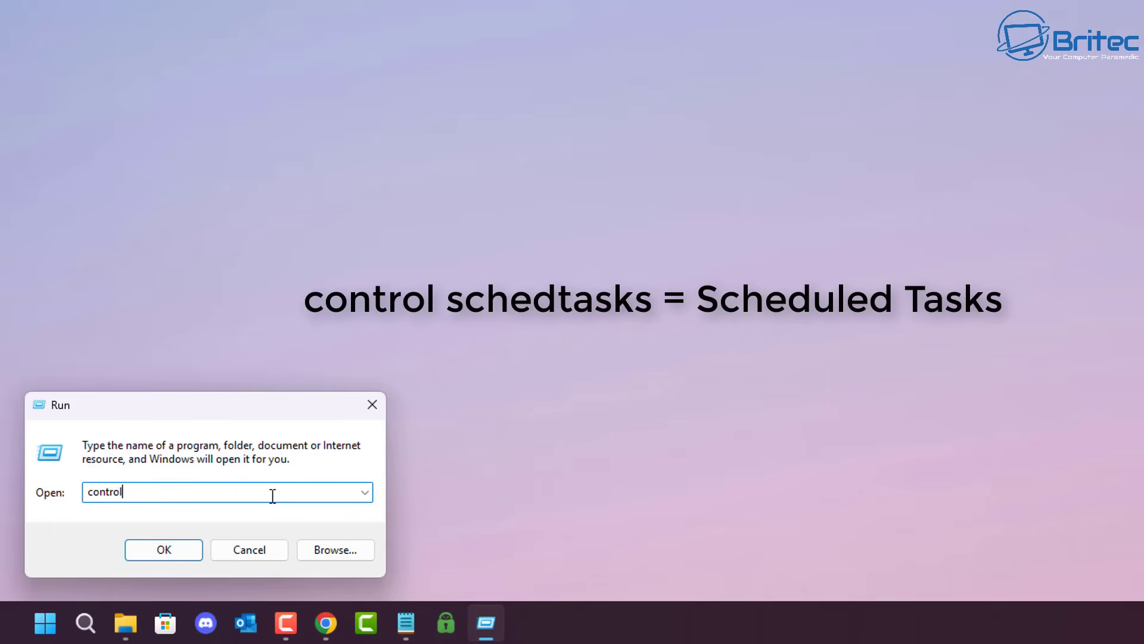
pyautogui.write(' schedtasks')
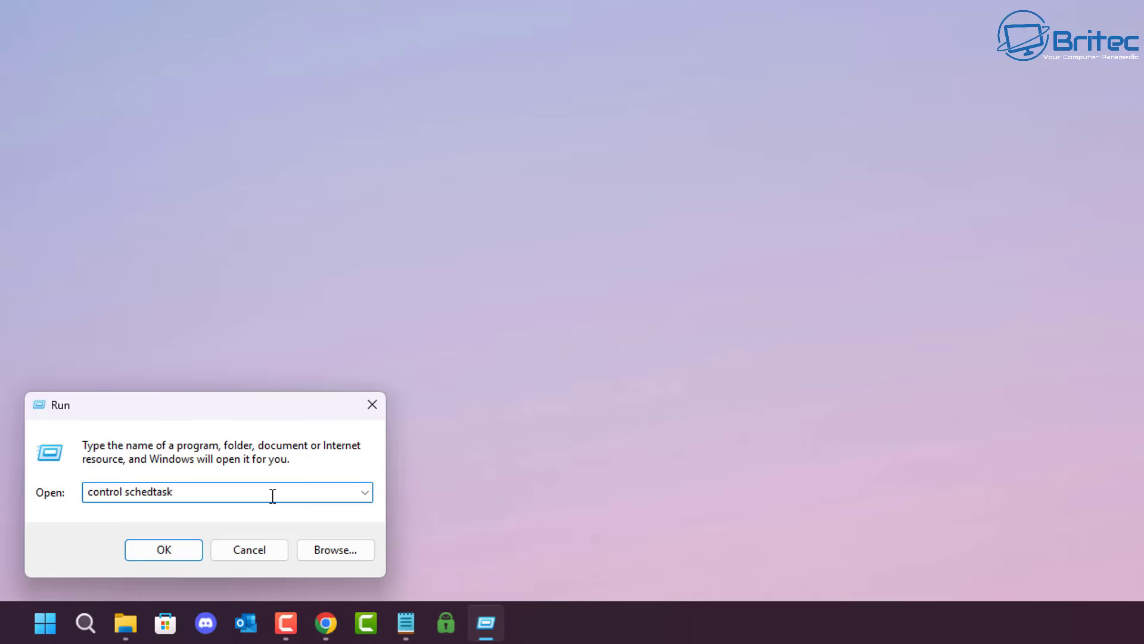
pyautogui.press('Return')
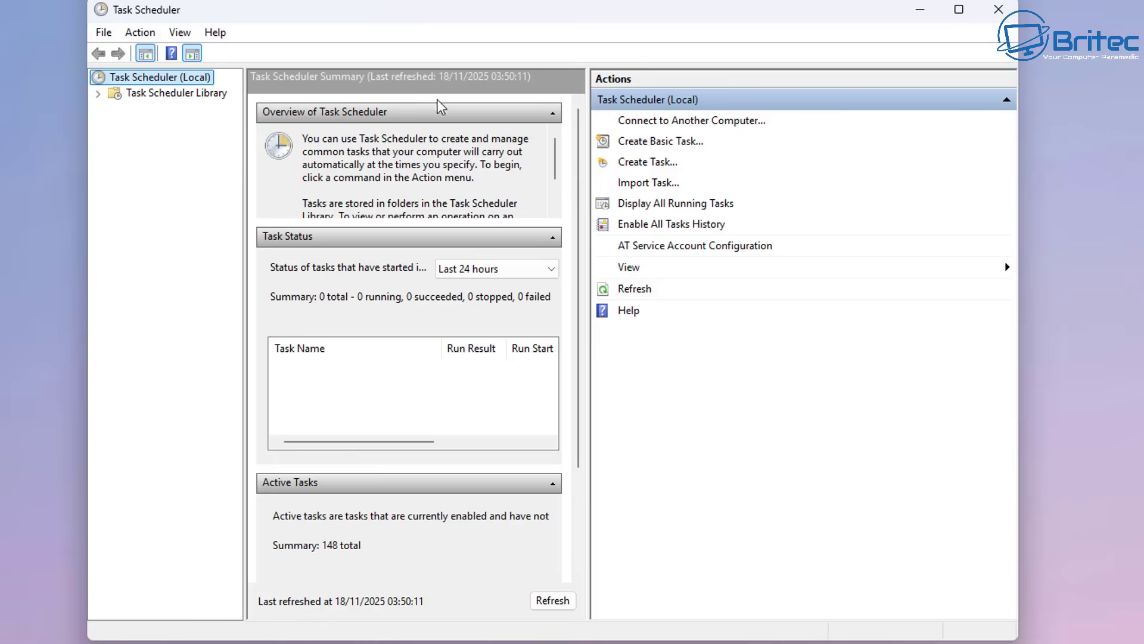
pyautogui.click(1002, 17)
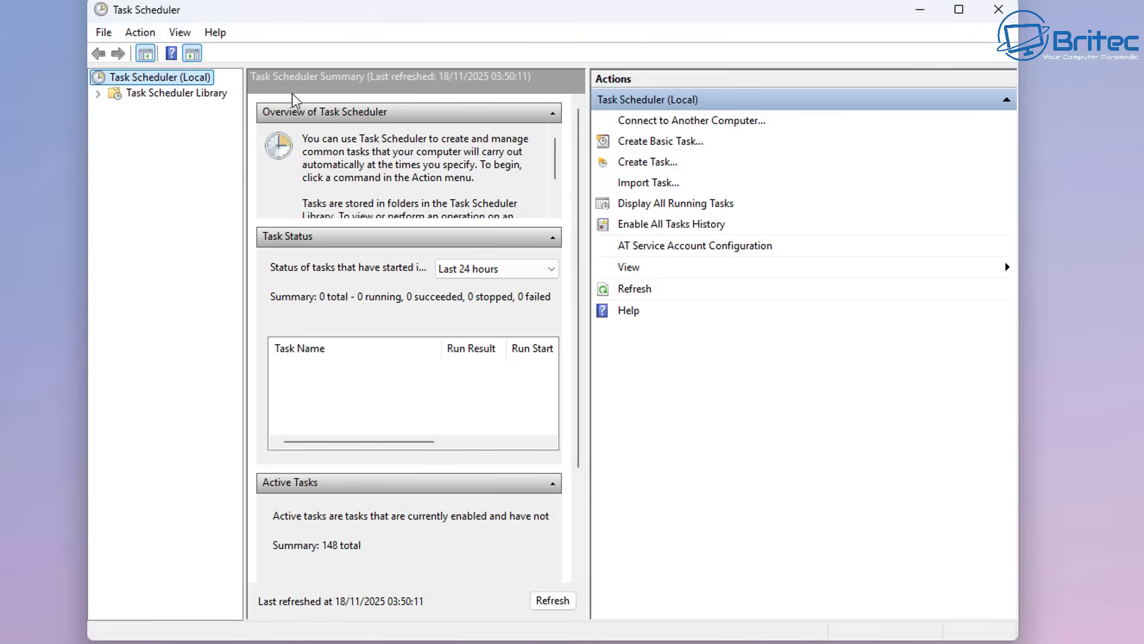
pyautogui.click(176, 95)
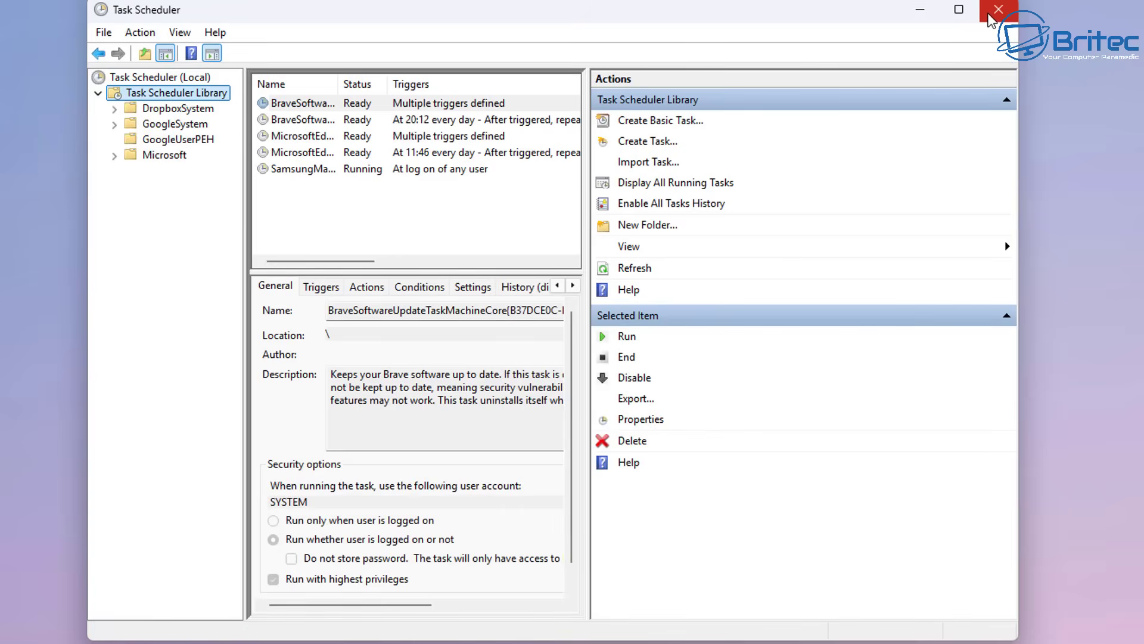
pyautogui.click(991, 17)
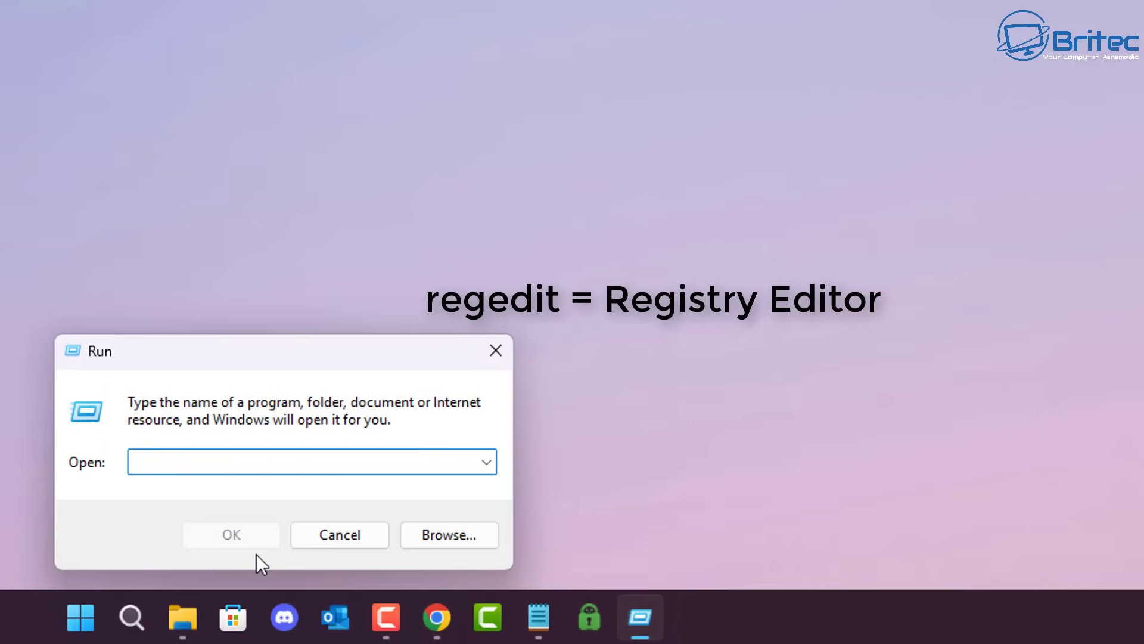
# Launch Registry Editor with regedit, then enter mmsys.cpl in the Run box.
pyautogui.write('regedit')
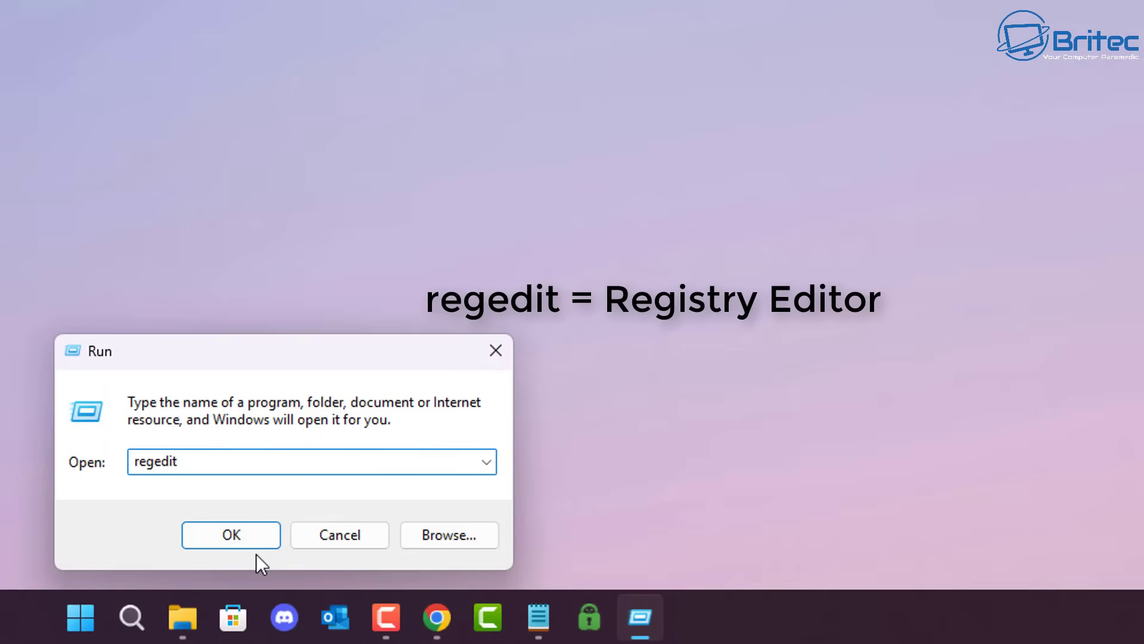
pyautogui.click(240, 526)
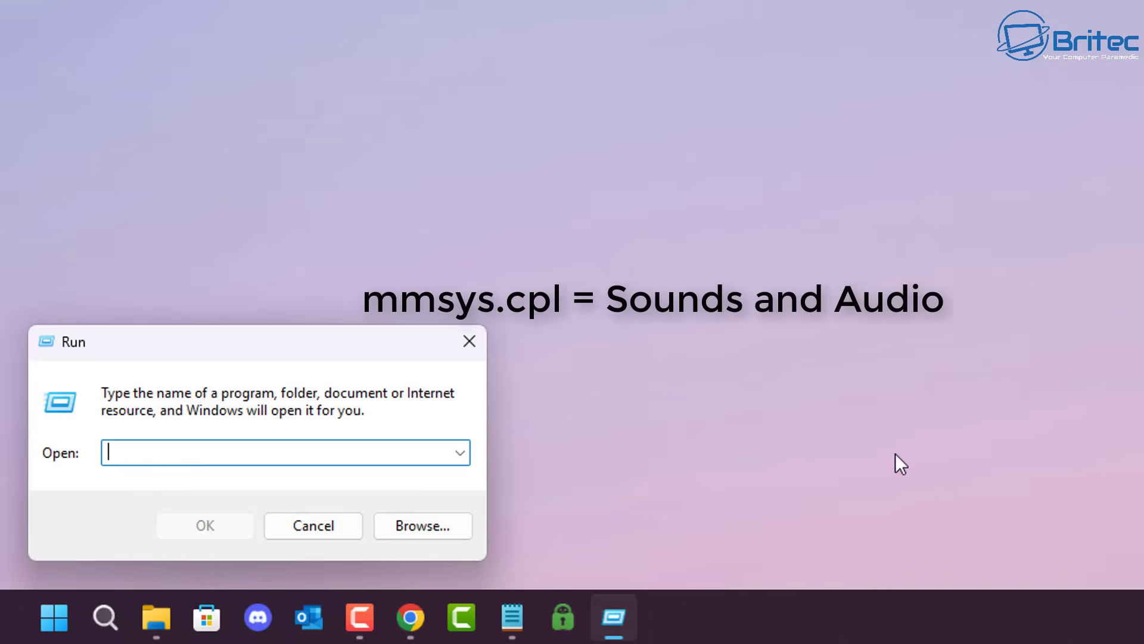
pyautogui.write('mmsys')
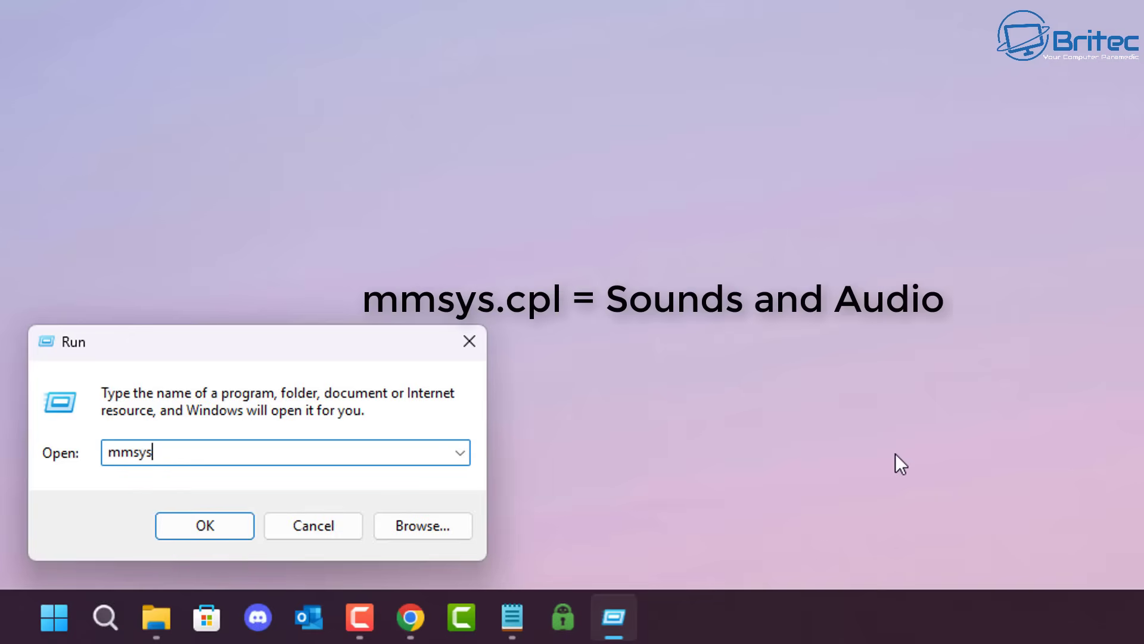
pyautogui.write('.cpl')
# Run mmsys.cpl to bring up the Sound dialog's playback devices.
pyautogui.press('Return')
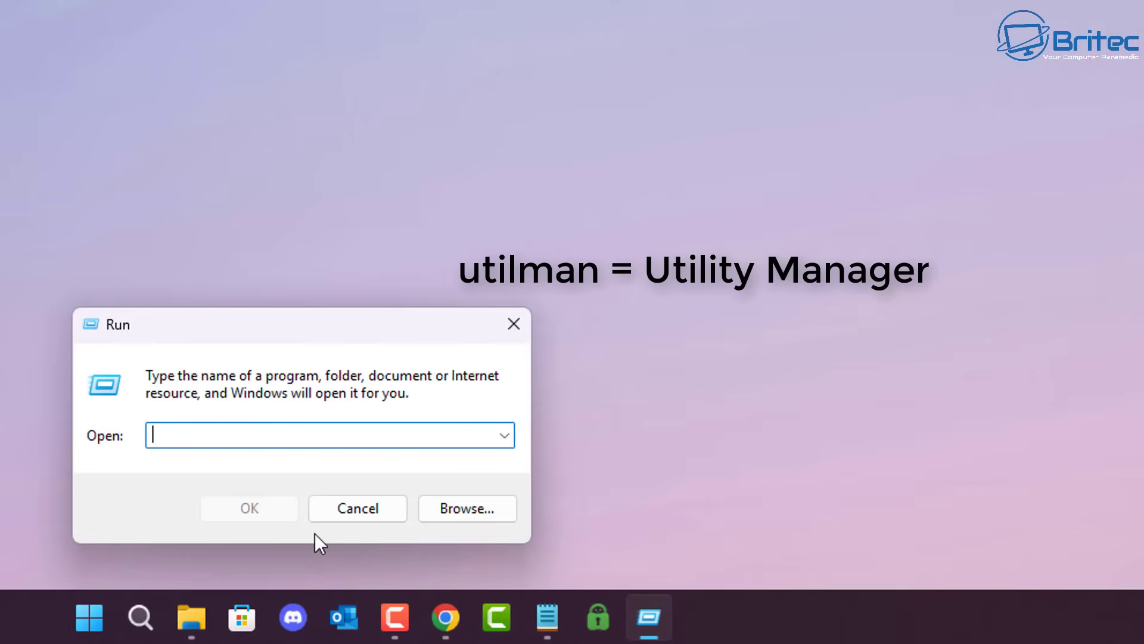
# Launch Accessibility settings with utilman and scroll through its vision, hearing and interaction options.
pyautogui.write('utilman')
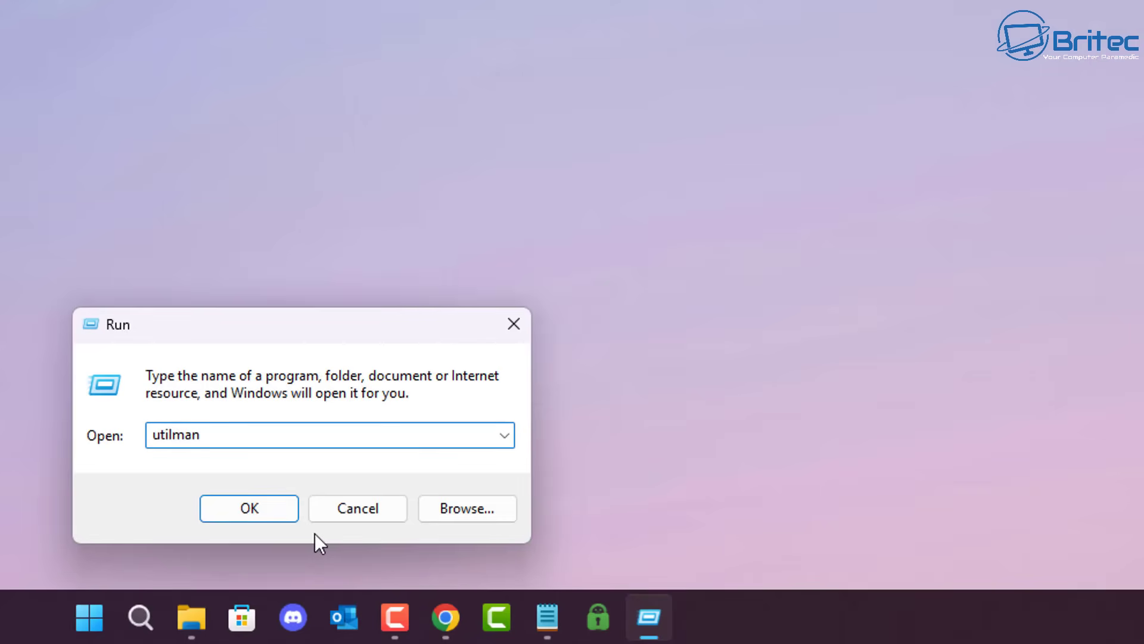
pyautogui.press('Return')
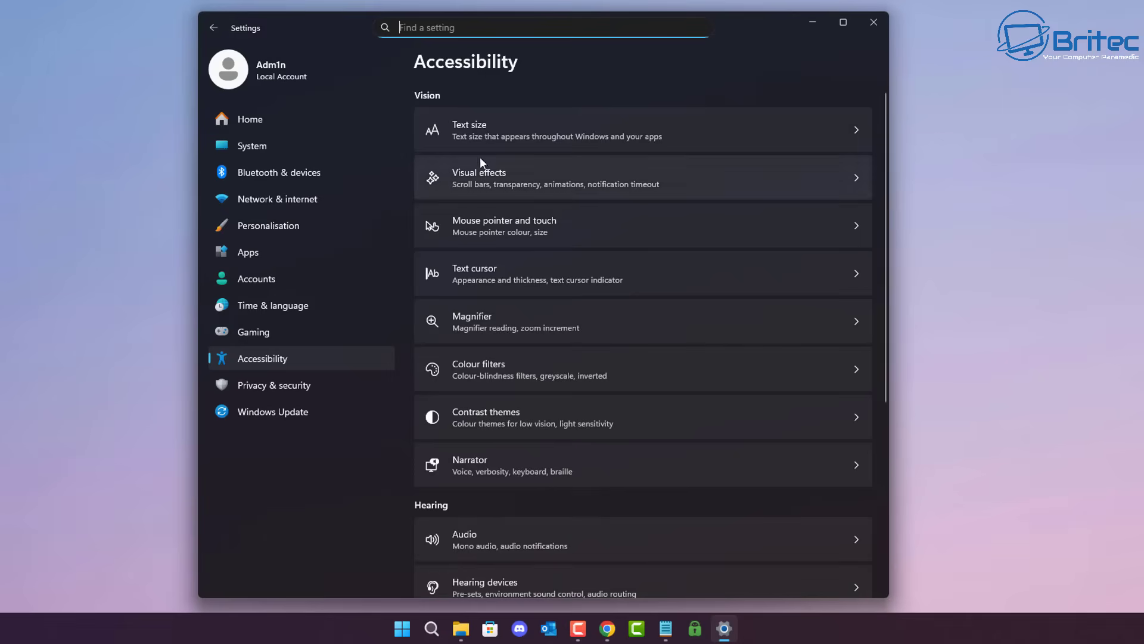
pyautogui.scroll(-5, 576, 290)
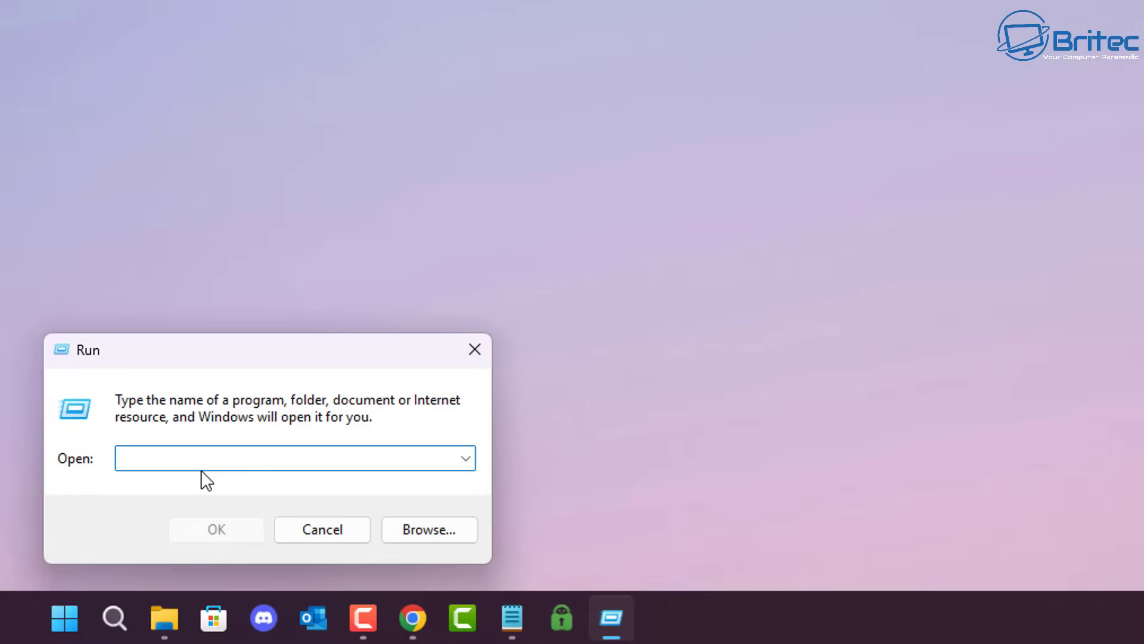
# Launch the Services console by running 'services' from Run.
pyautogui.write('services.msc')
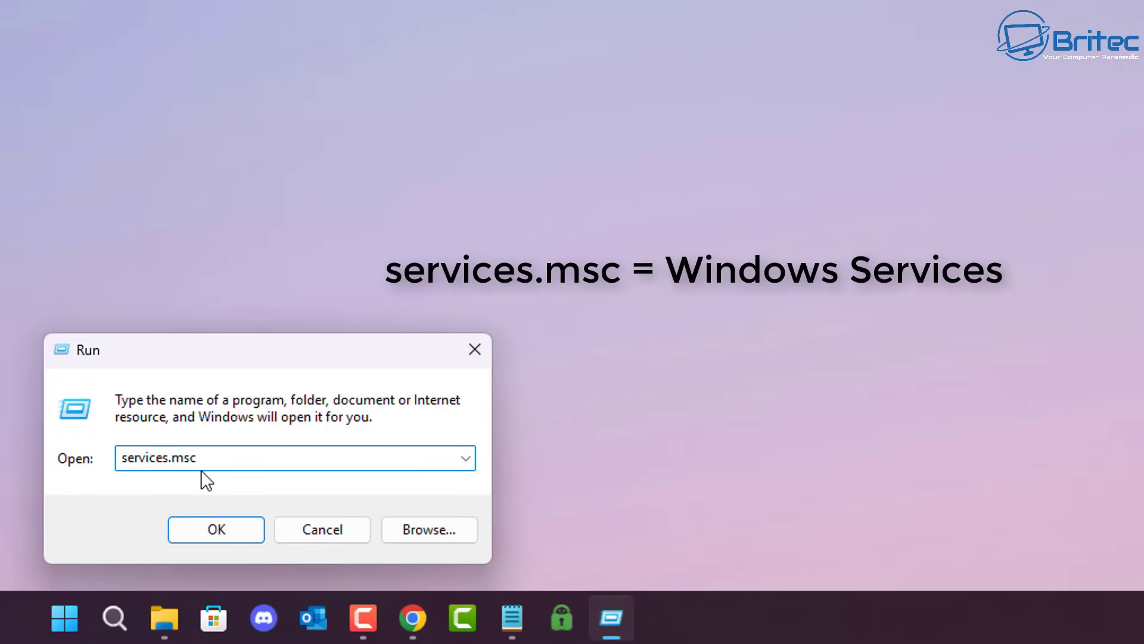
pyautogui.press('Return')
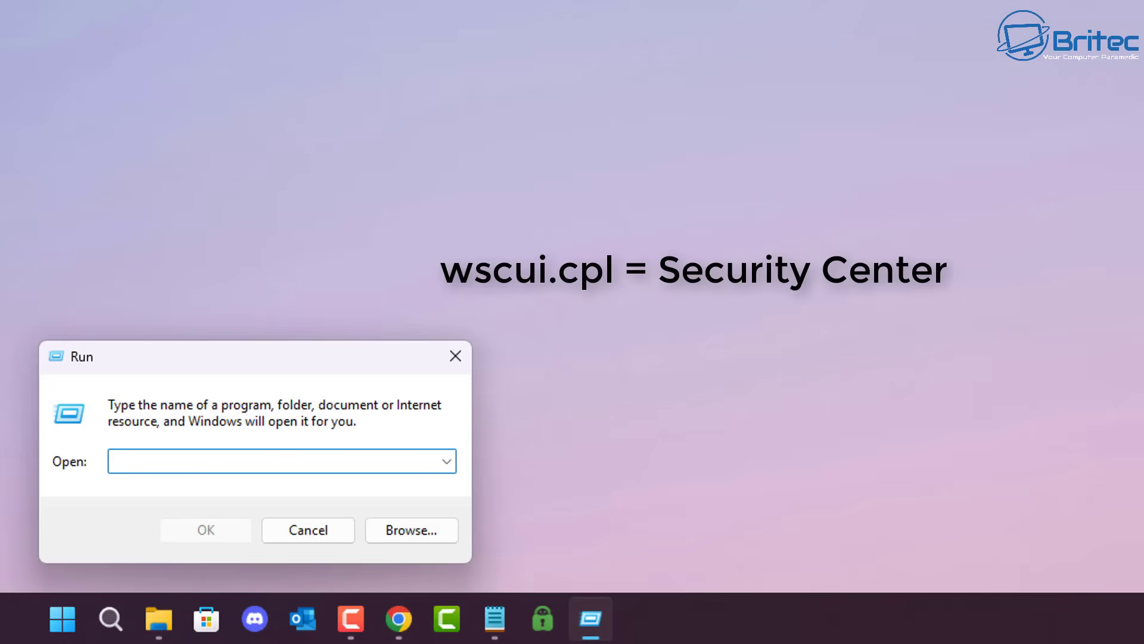
# Launch Security and Maintenance with wscui.cpl from the Run dialog.
pyautogui.write('ws')
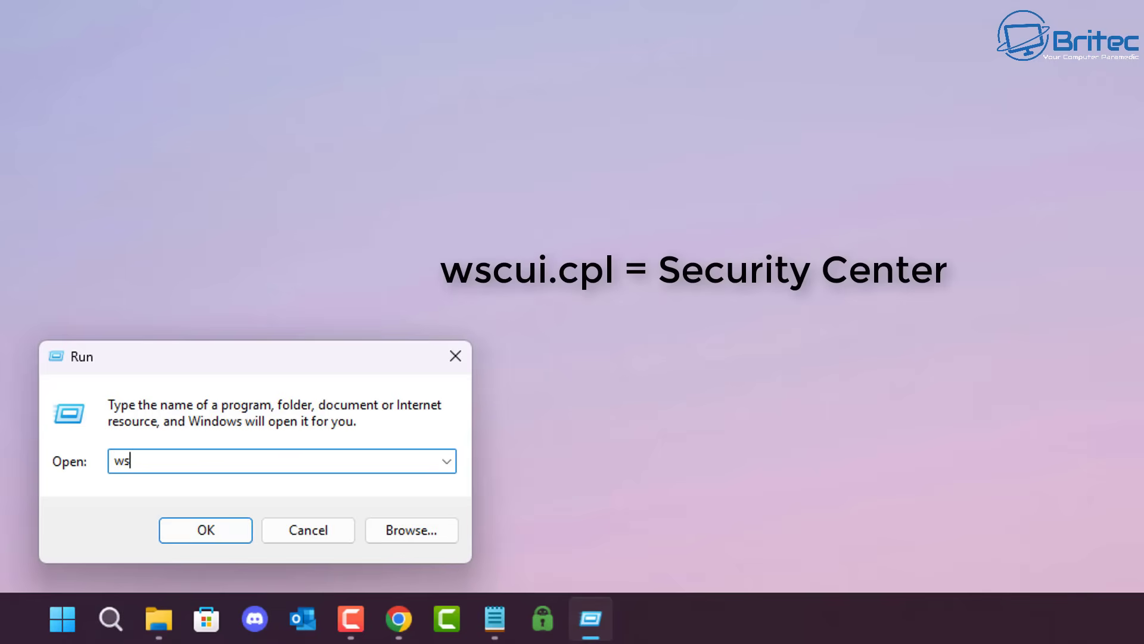
pyautogui.write('cui.cpl')
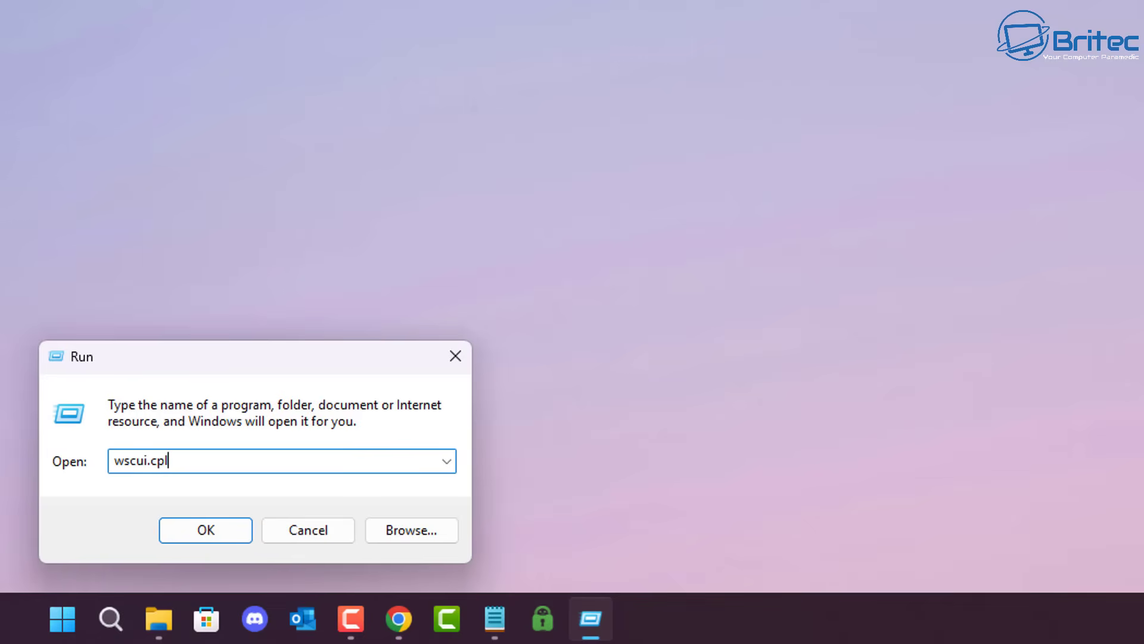
pyautogui.press('Return')
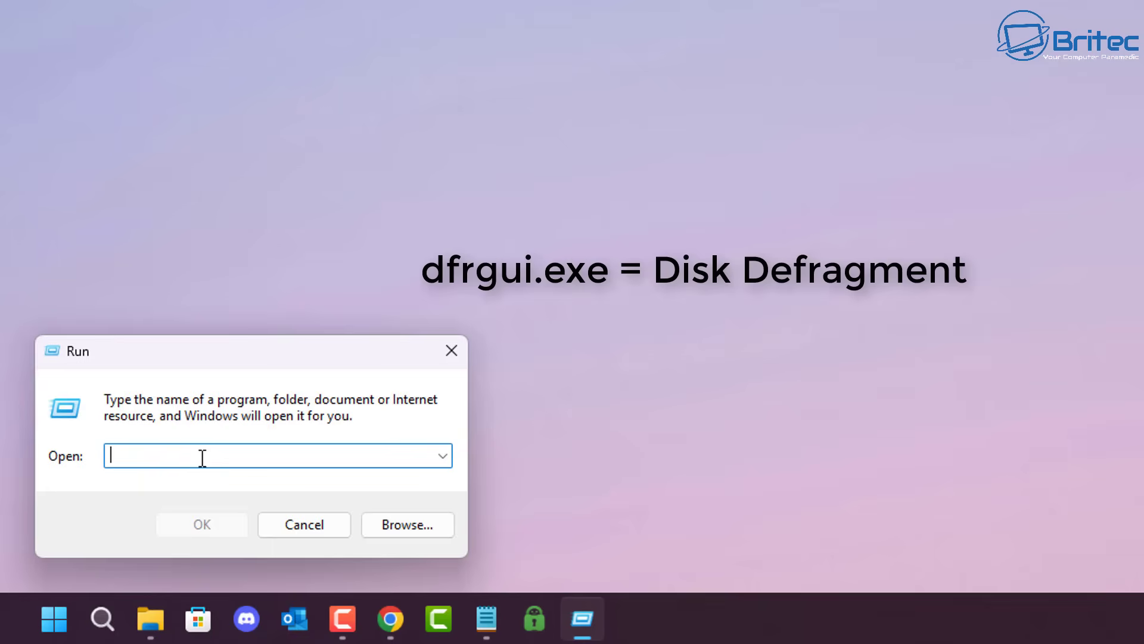
# Launch Optimise Drives with dfrgui.exe and move its window slightly lower.
pyautogui.write('dfrgui.ex')
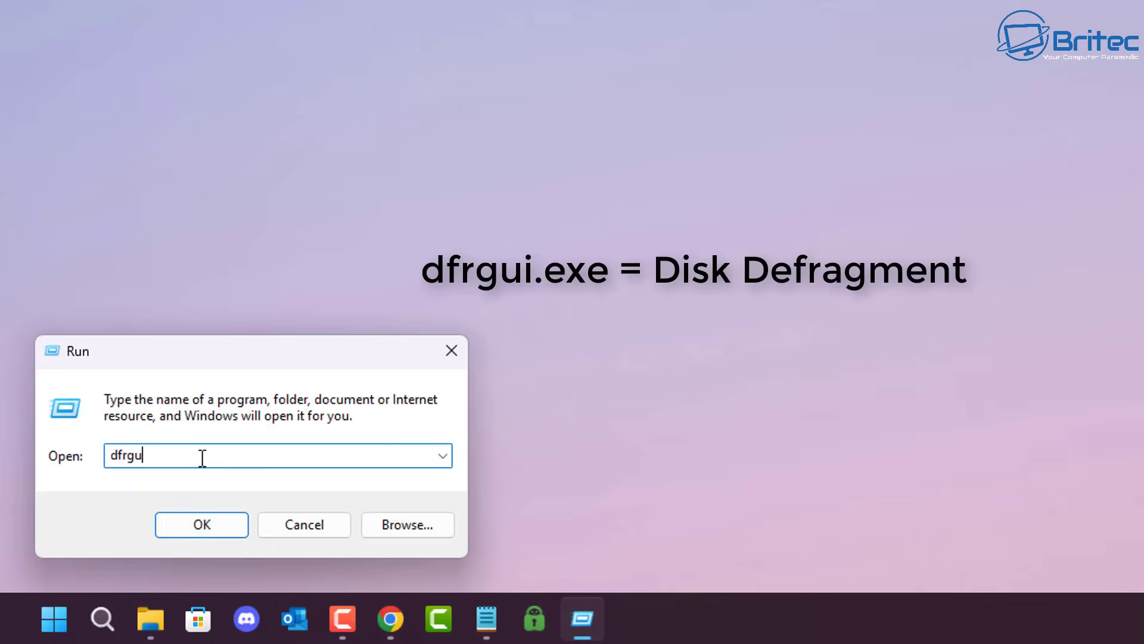
pyautogui.write('e')
pyautogui.press('Return')
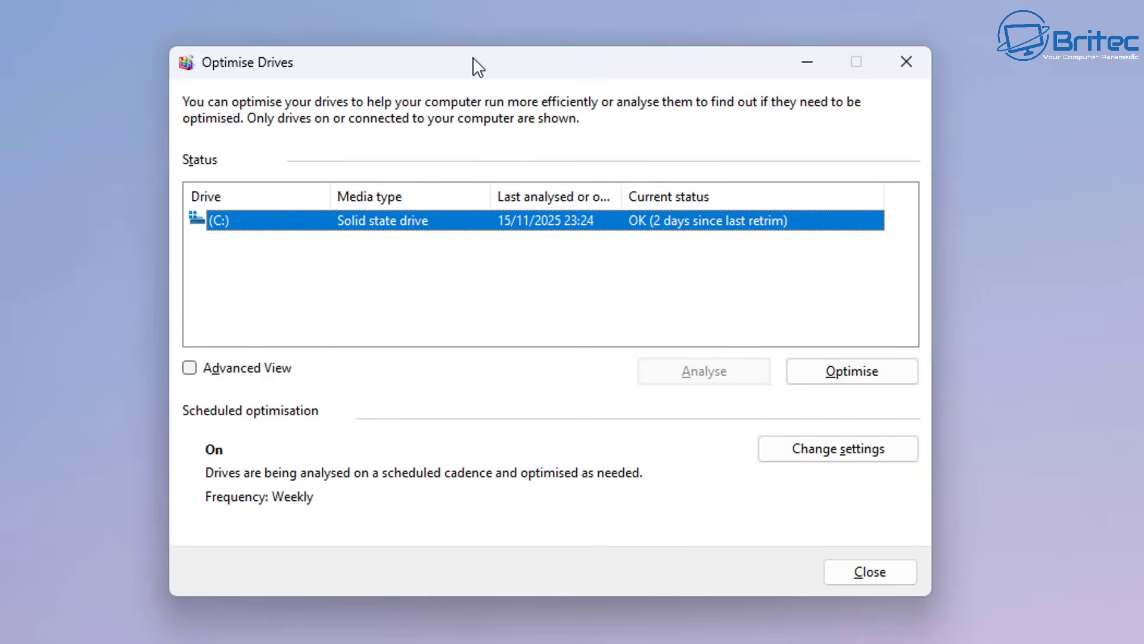
pyautogui.moveTo(473, 62); pyautogui.dragTo(465, 74)
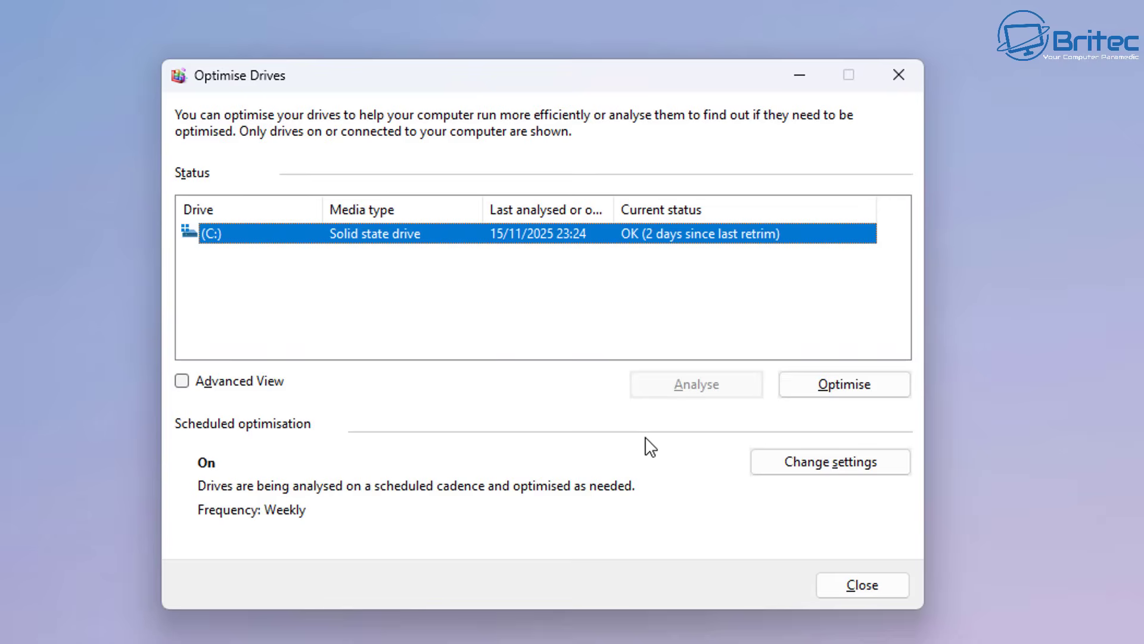